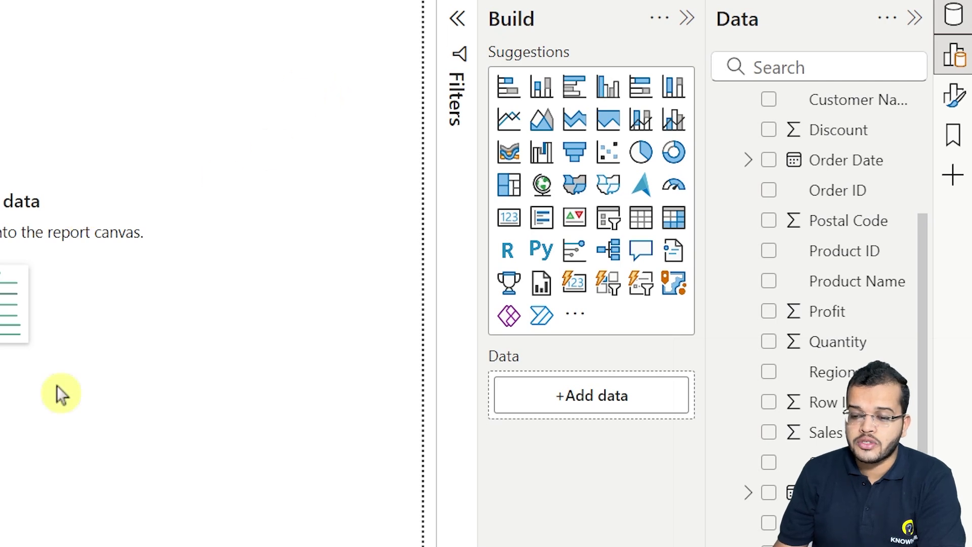
pyautogui.scroll(3, 760, 354)
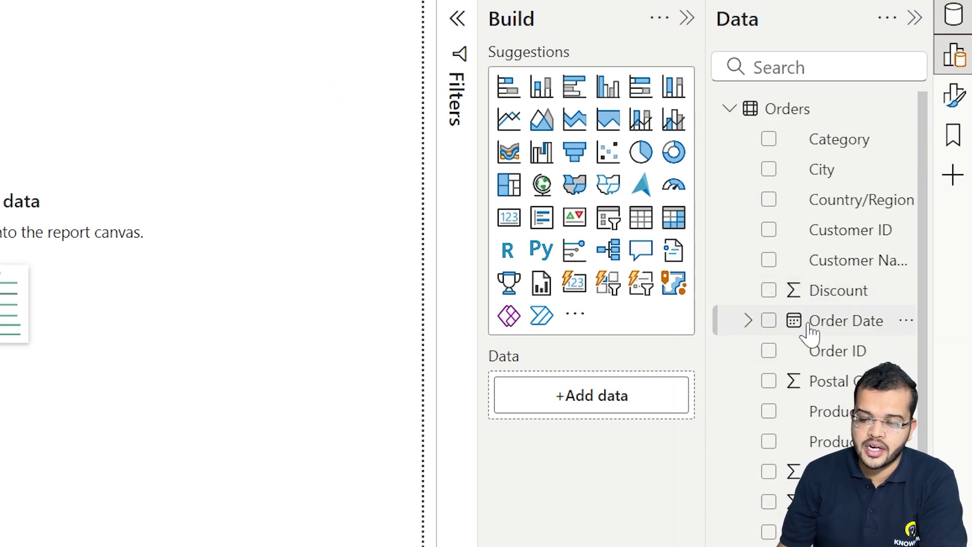
pyautogui.click(748, 321)
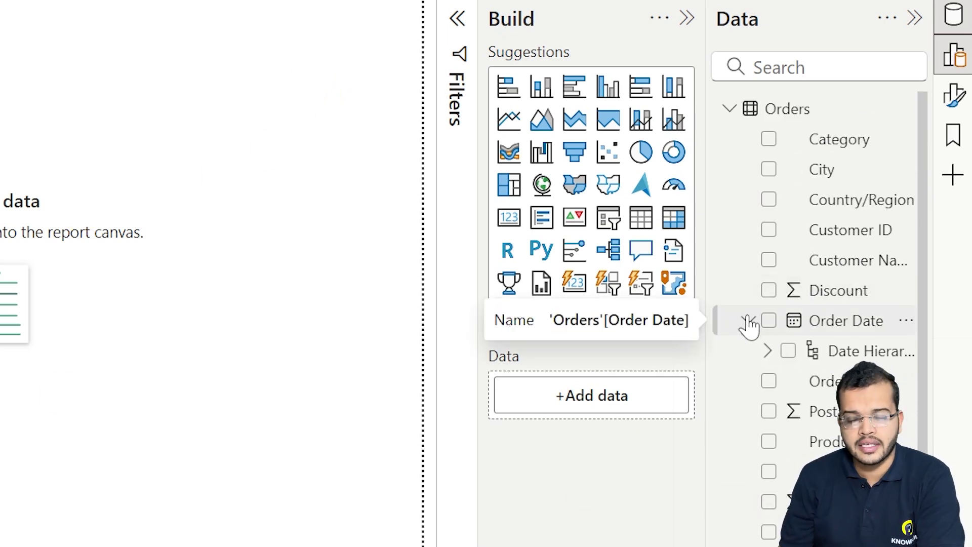
pyautogui.click(773, 350)
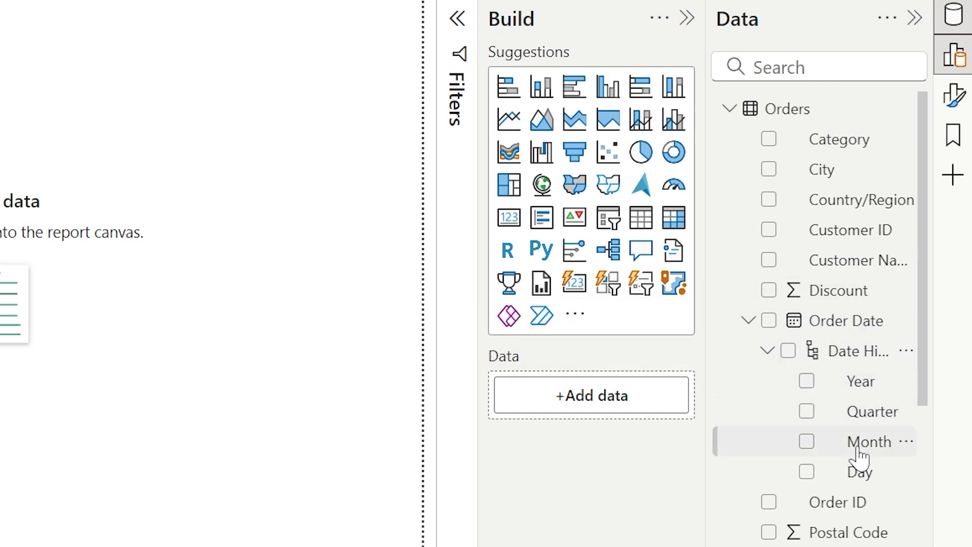
pyautogui.scroll(-5, 847, 440)
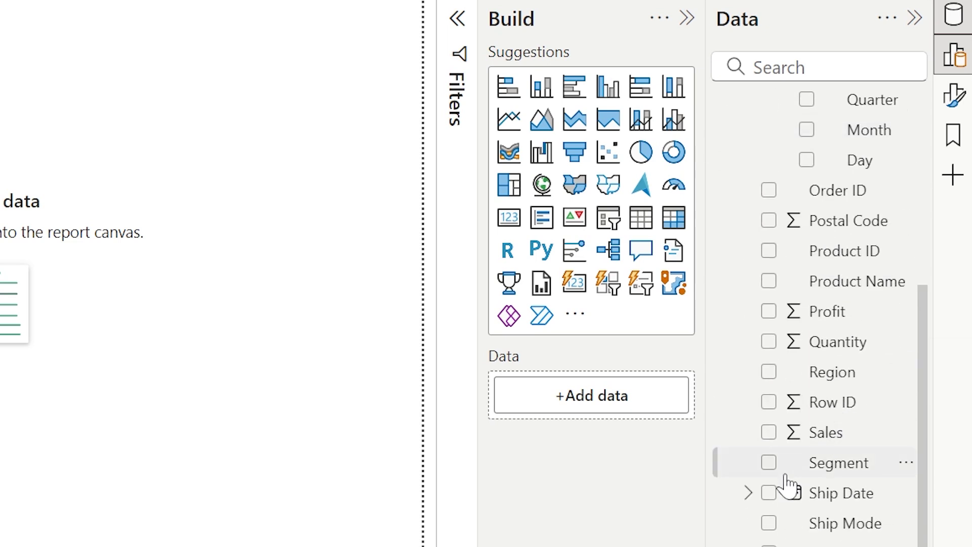
pyautogui.click(749, 494)
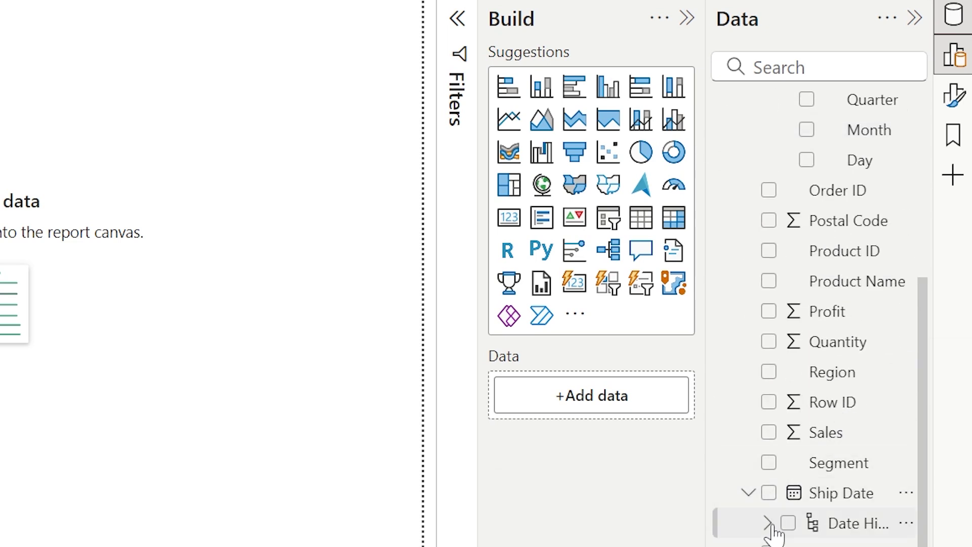
pyautogui.scroll(-3, 769, 531)
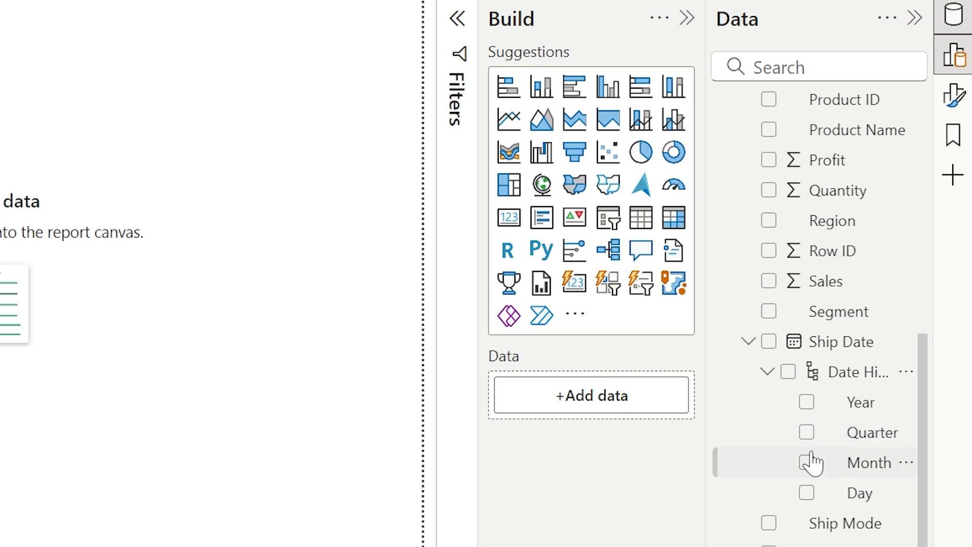
pyautogui.click(767, 372)
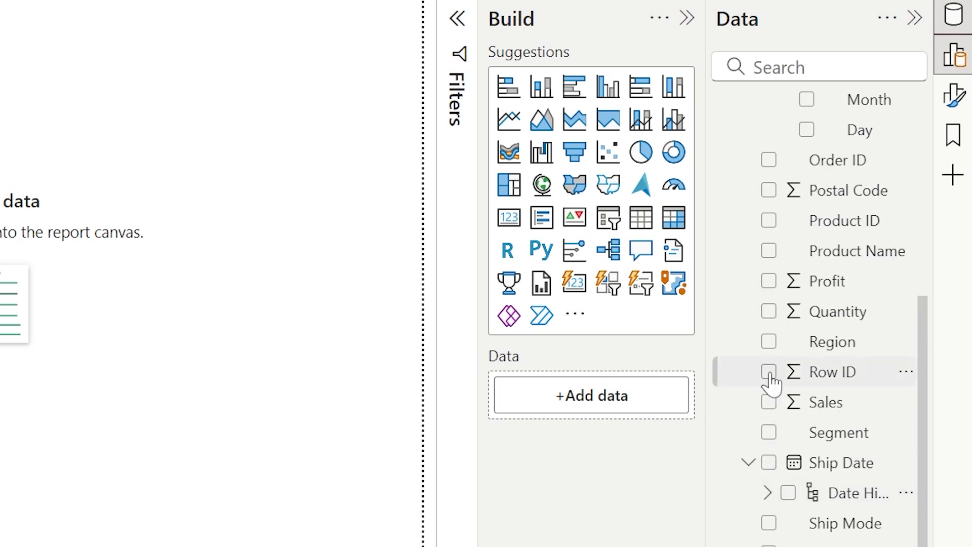
pyautogui.click(748, 463)
pyautogui.scroll(6, 740, 455)
pyautogui.click(766, 351)
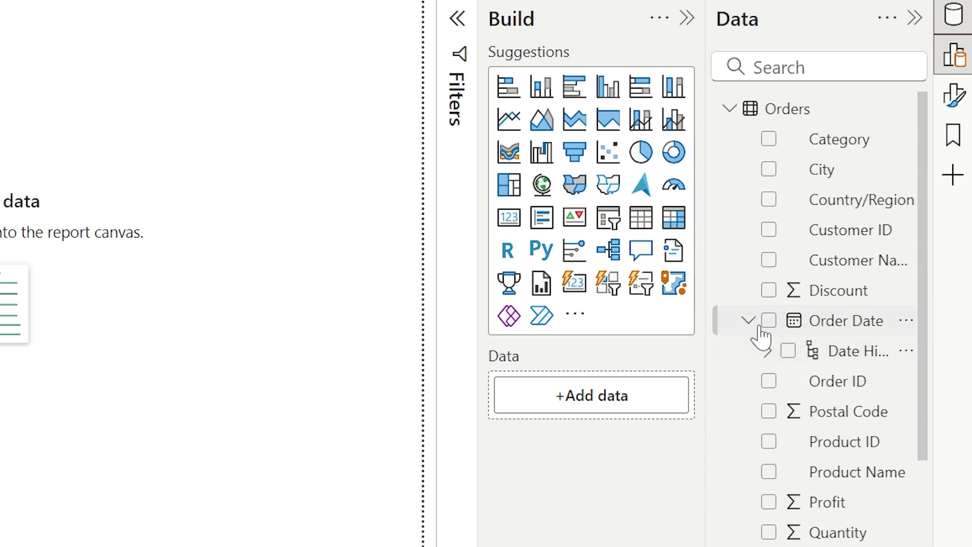
pyautogui.click(749, 320)
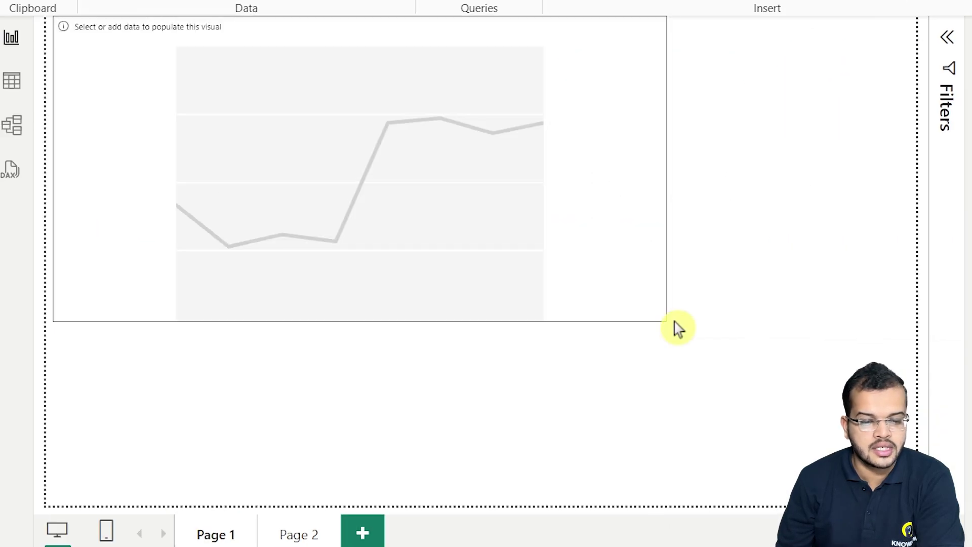
# Step: Add a line chart with Order Date on the x-axis and Sum of Sales on the y-axis
pyautogui.click(603, 304)
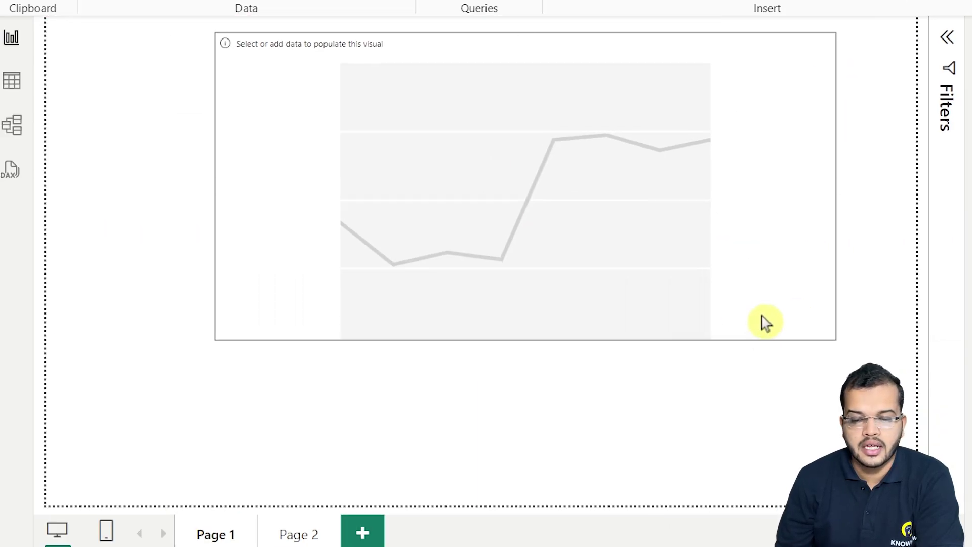
pyautogui.click(764, 321)
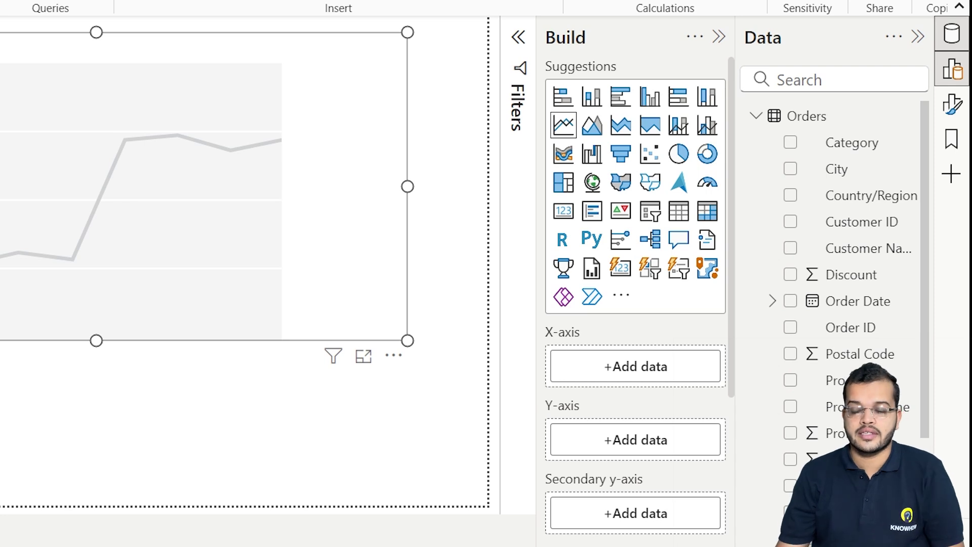
pyautogui.moveTo(821, 309); pyautogui.dragTo(643, 375)
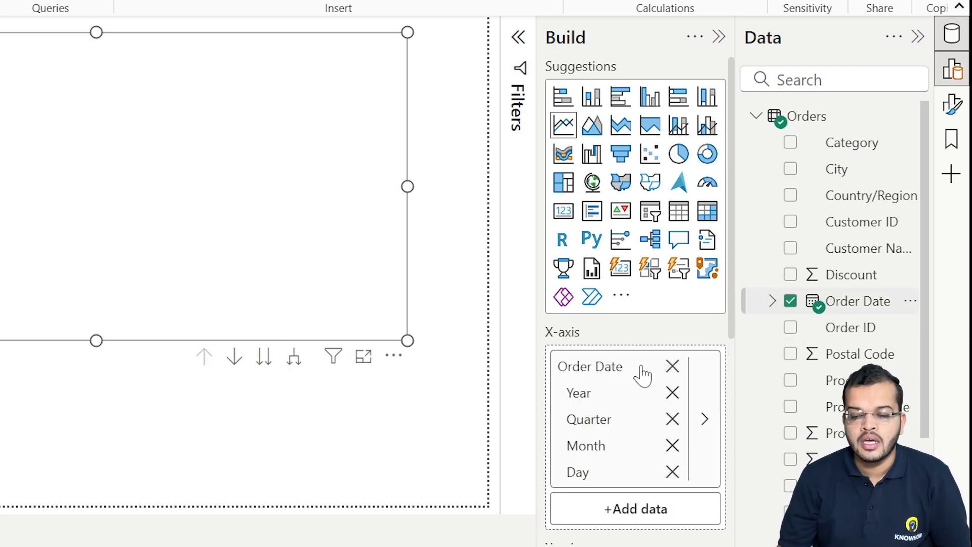
pyautogui.scroll(-4, 643, 375)
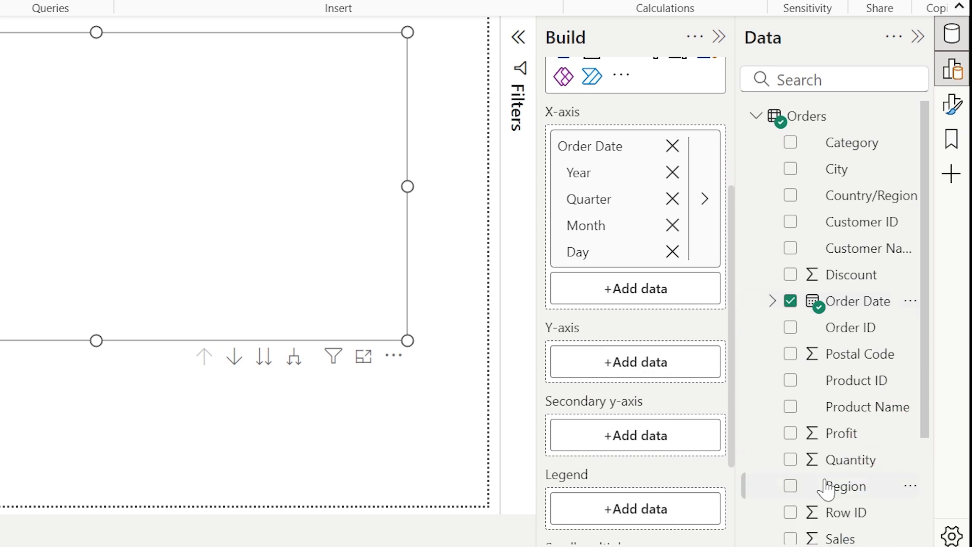
pyautogui.scroll(-3, 830, 486)
pyautogui.moveTo(869, 430)
pyautogui.mouseDown()
pyautogui.moveTo(642, 378)
pyautogui.moveTo(657, 360)
pyautogui.mouseUp()
pyautogui.scroll(-3, 651, 367)
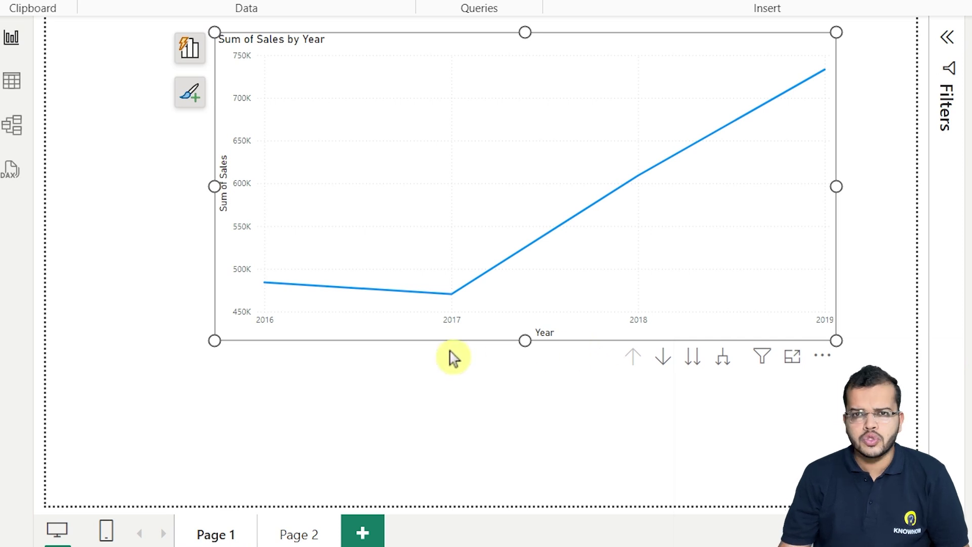
# Step: Remove Year, Day and Quarter from the Order Date axis so only Month remains, and nudge the chart left
pyautogui.moveTo(551, 304)
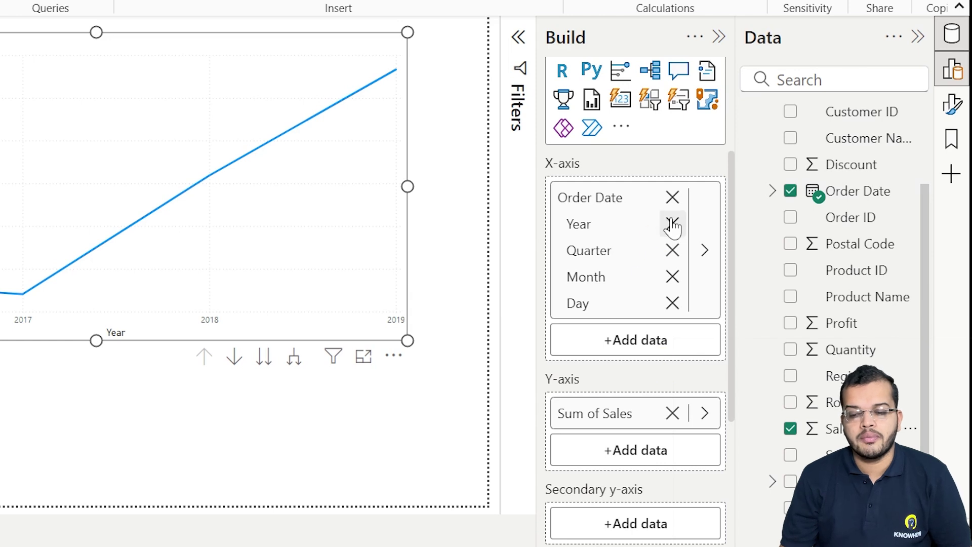
pyautogui.click(672, 225)
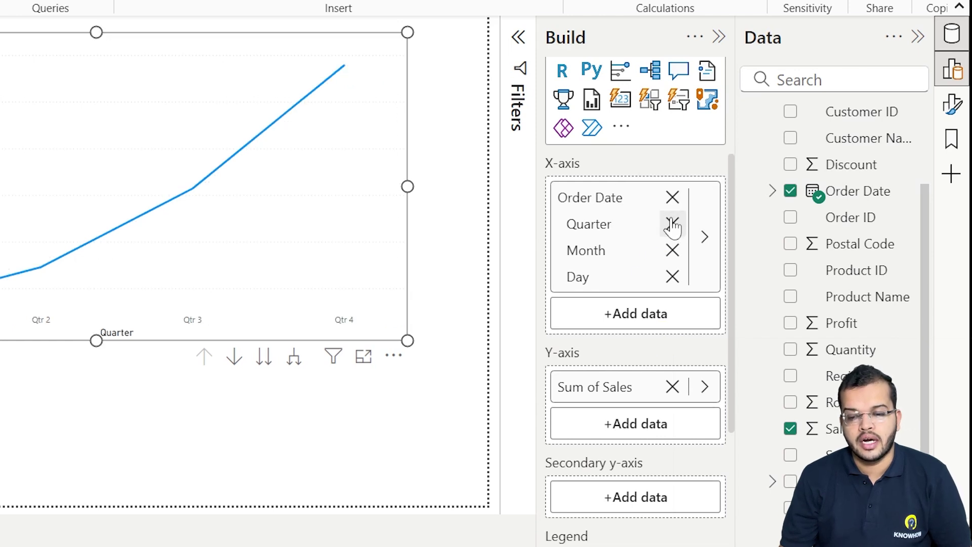
pyautogui.click(671, 277)
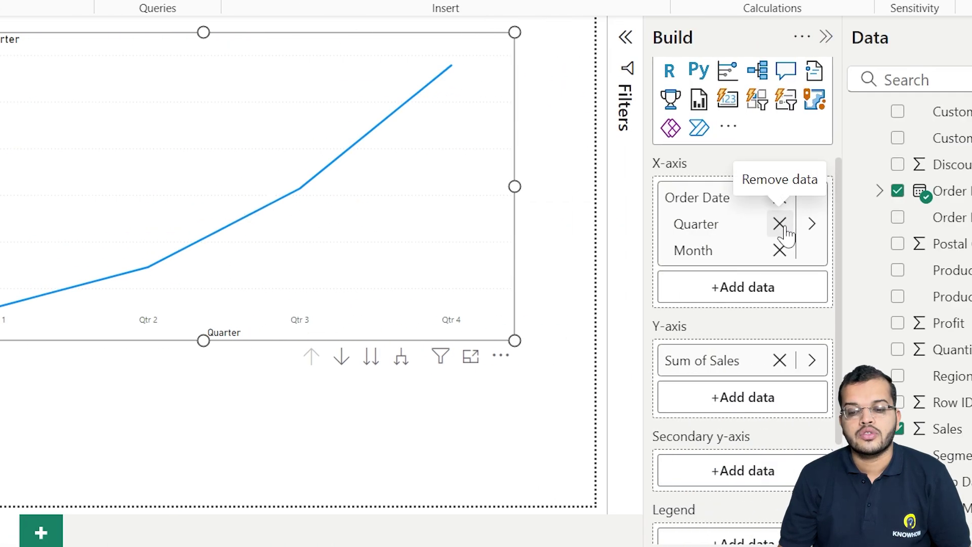
pyautogui.click(675, 226)
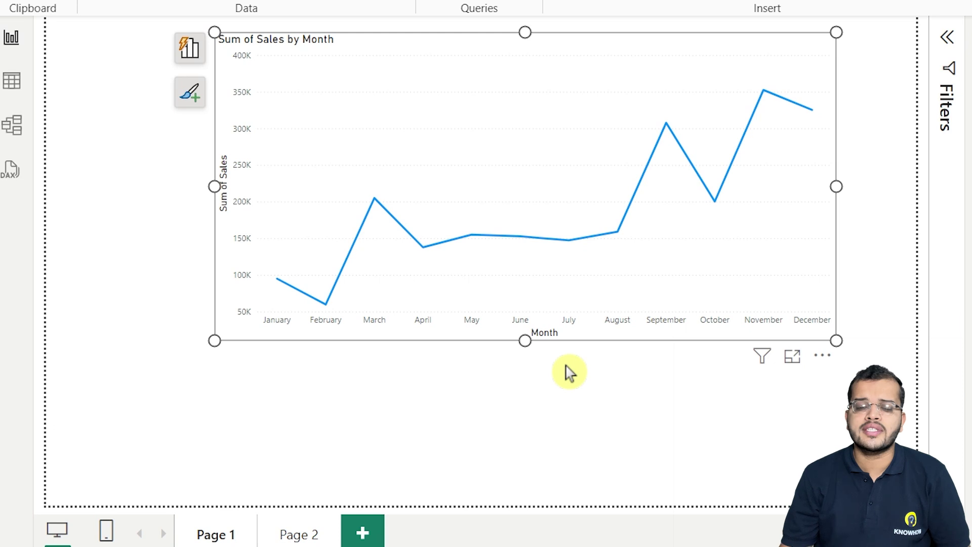
pyautogui.moveTo(288, 275)
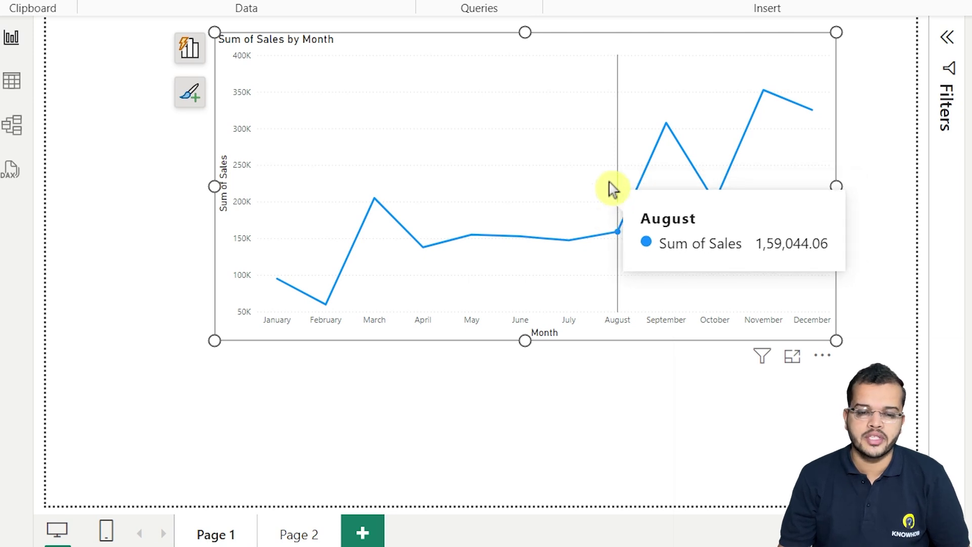
pyautogui.moveTo(574, 148); pyautogui.dragTo(525, 149)
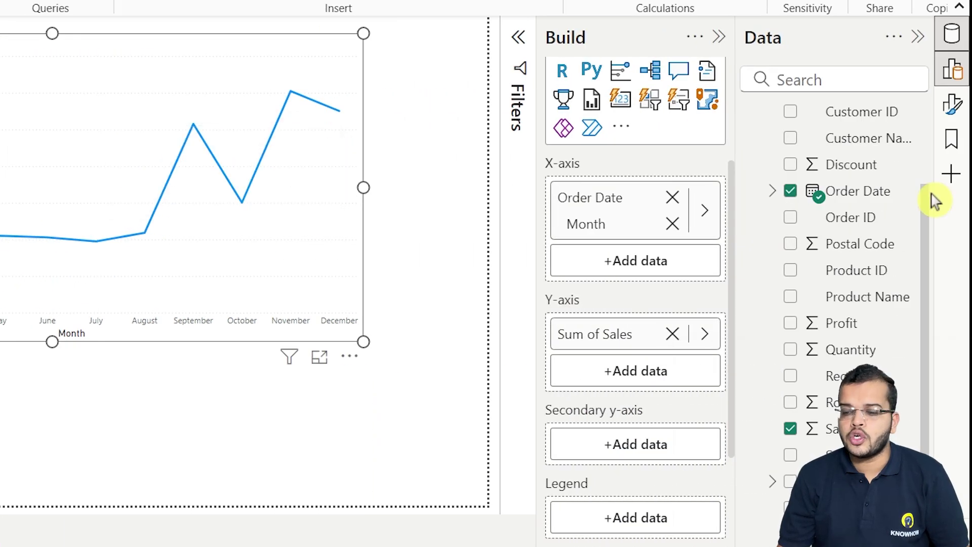
# Step: Turn on data labels for the line chart and expand their Values settings
pyautogui.click(952, 107)
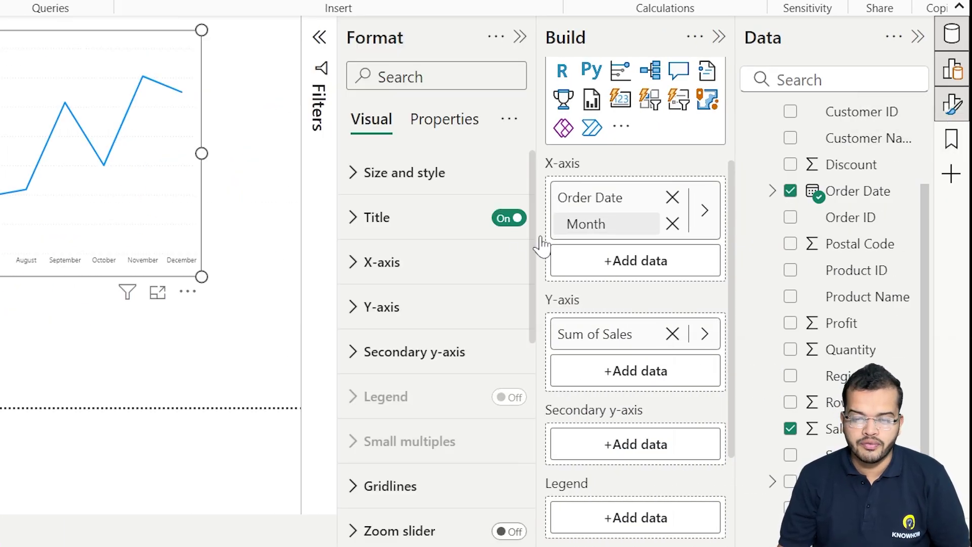
pyautogui.scroll(-5, 451, 276)
pyautogui.scroll(-2, 454, 276)
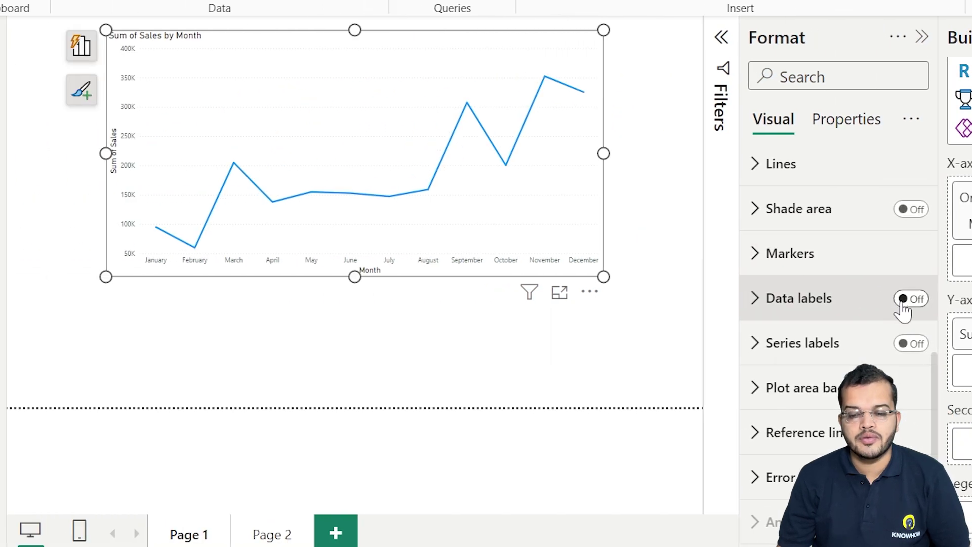
pyautogui.click(903, 299)
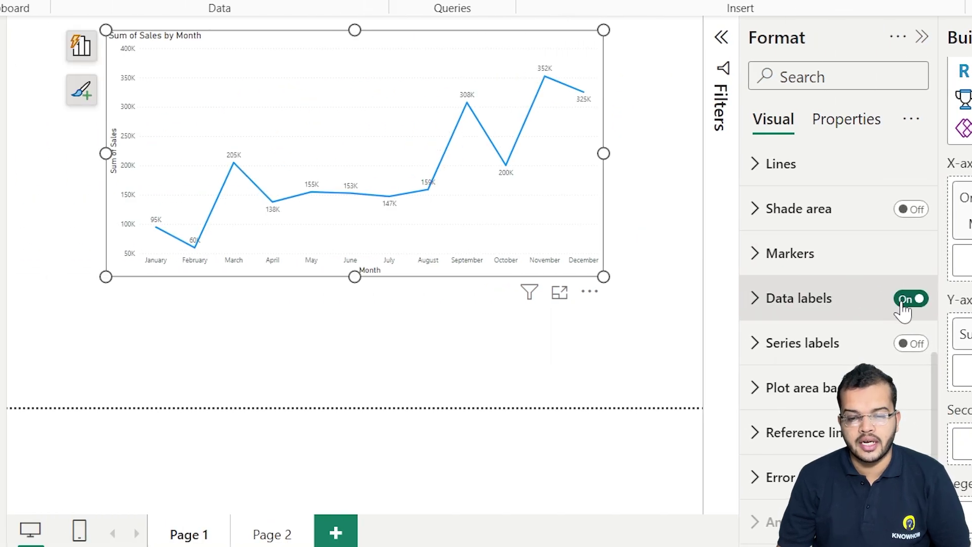
pyautogui.click(754, 300)
pyautogui.scroll(-8, 797, 357)
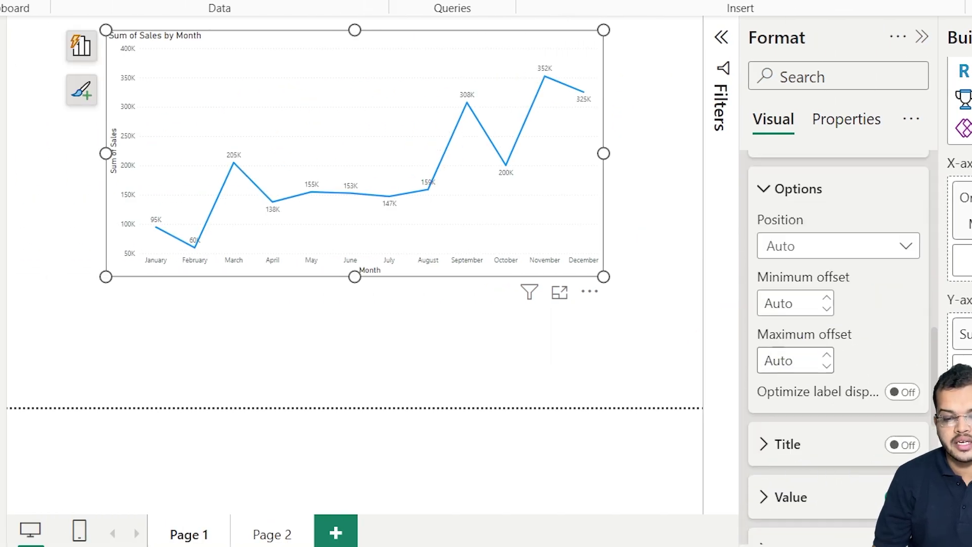
pyautogui.click(764, 361)
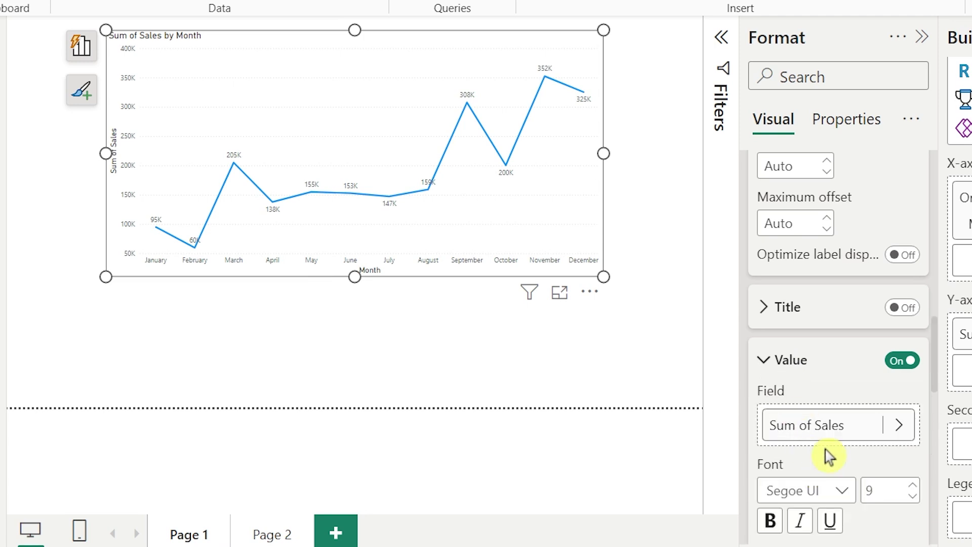
pyautogui.scroll(-4, 835, 415)
# Step: Set the data label values to Segoe UI Bold in black, then collapse Data labels
pyautogui.click(837, 272)
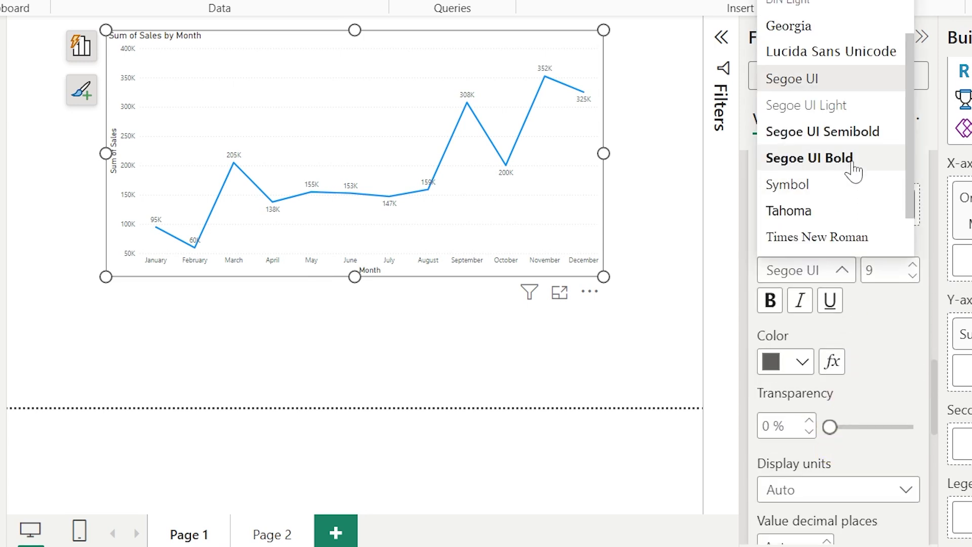
pyautogui.click(853, 162)
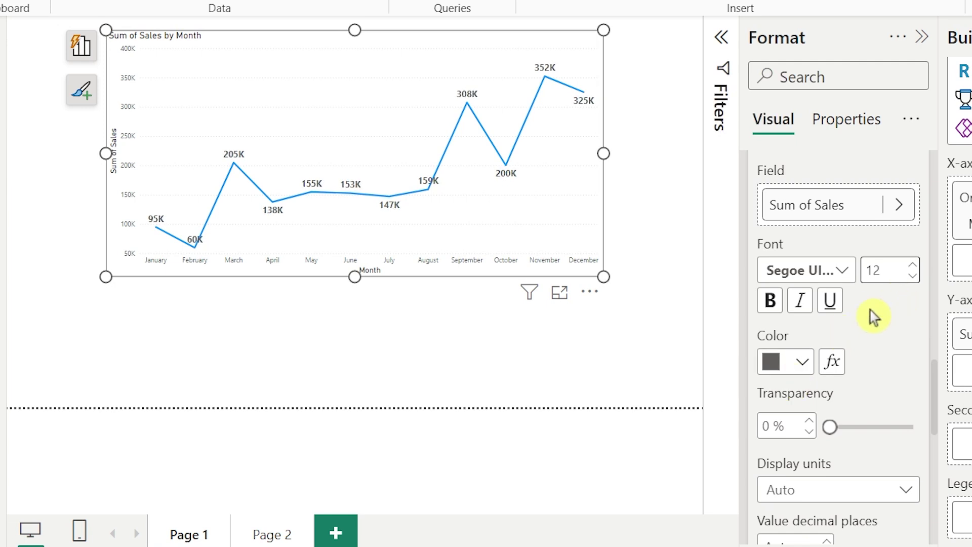
pyautogui.click(800, 362)
pyautogui.click(817, 268)
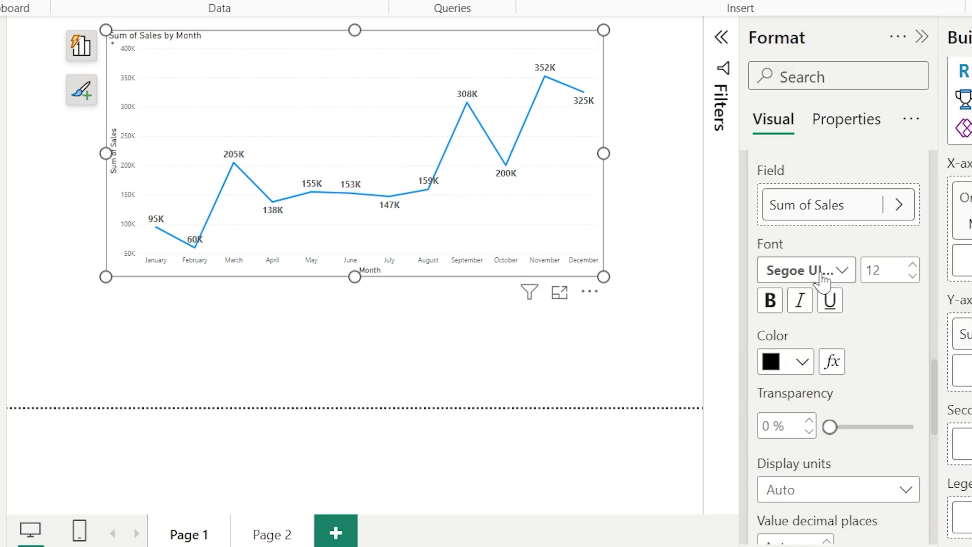
pyautogui.scroll(10, 906, 377)
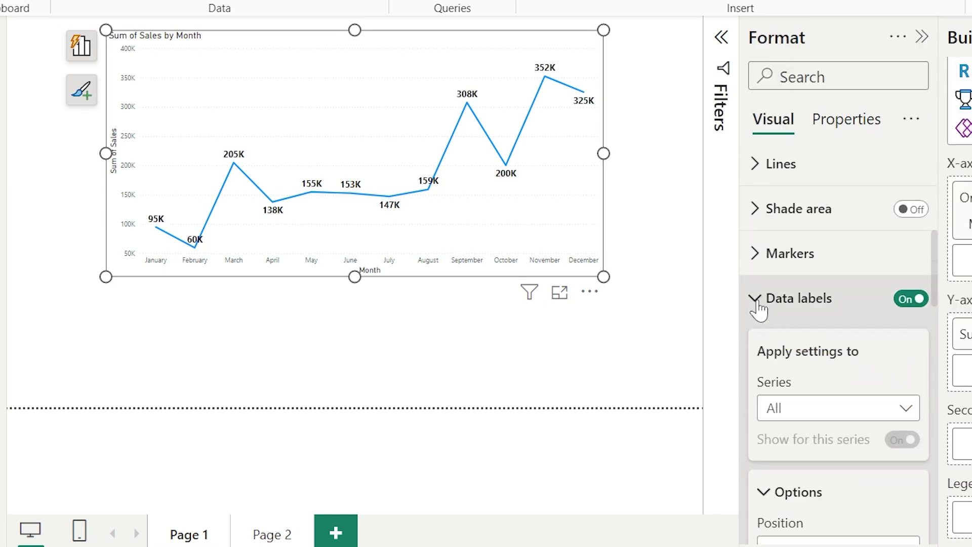
pyautogui.click(767, 307)
pyautogui.scroll(8, 769, 316)
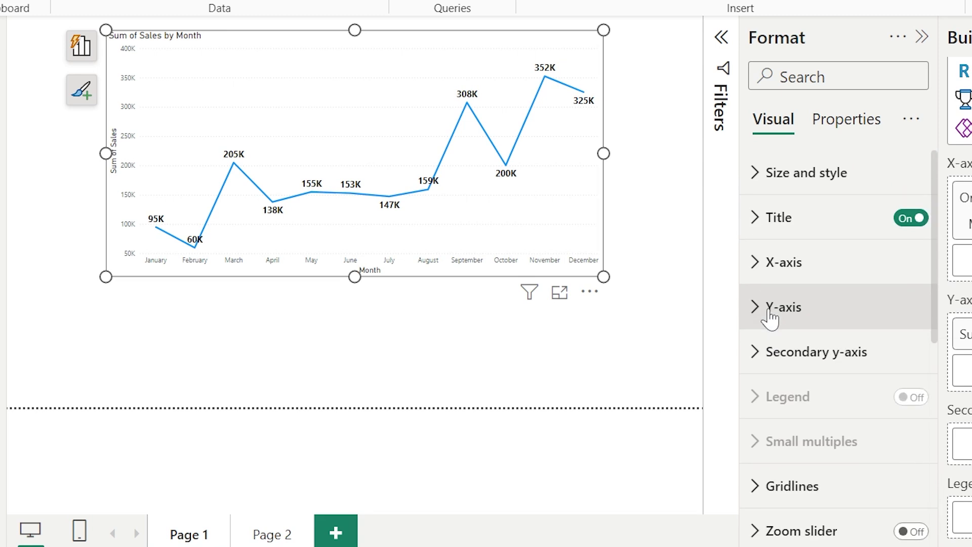
# Step: Format the x-axis month labels as Segoe UI Bold, size 11, black
pyautogui.click(756, 262)
pyautogui.scroll(-4, 762, 296)
pyautogui.scroll(2, 784, 274)
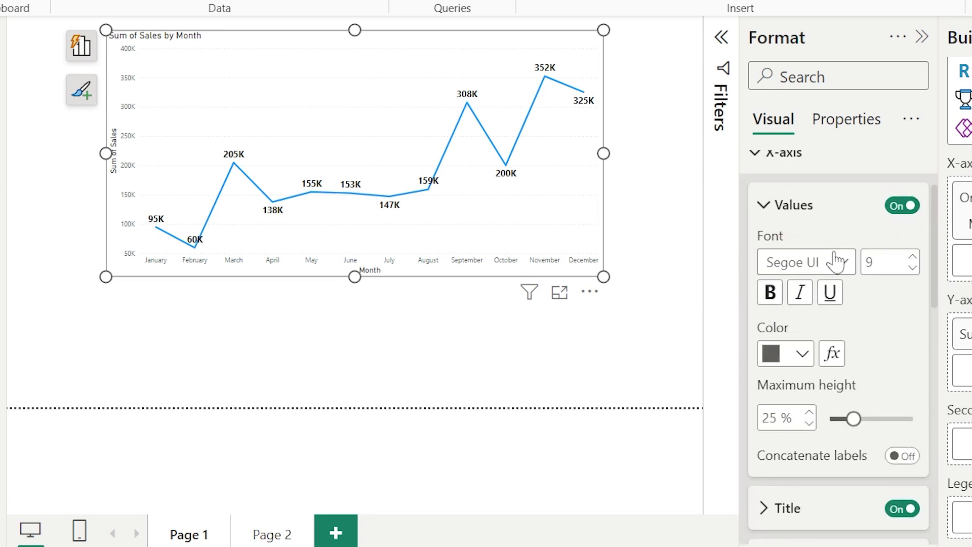
pyautogui.click(832, 263)
pyautogui.click(856, 154)
pyautogui.click(912, 258)
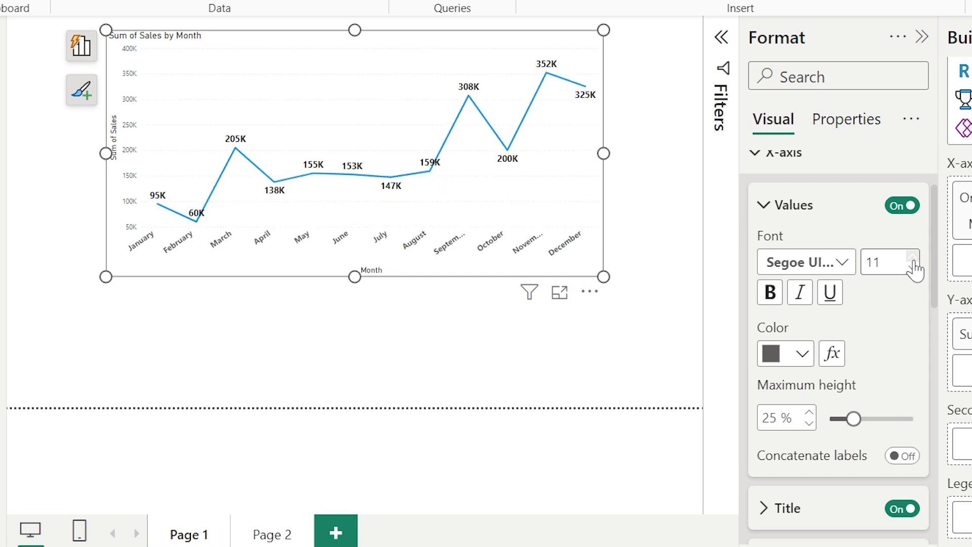
pyautogui.click(802, 355)
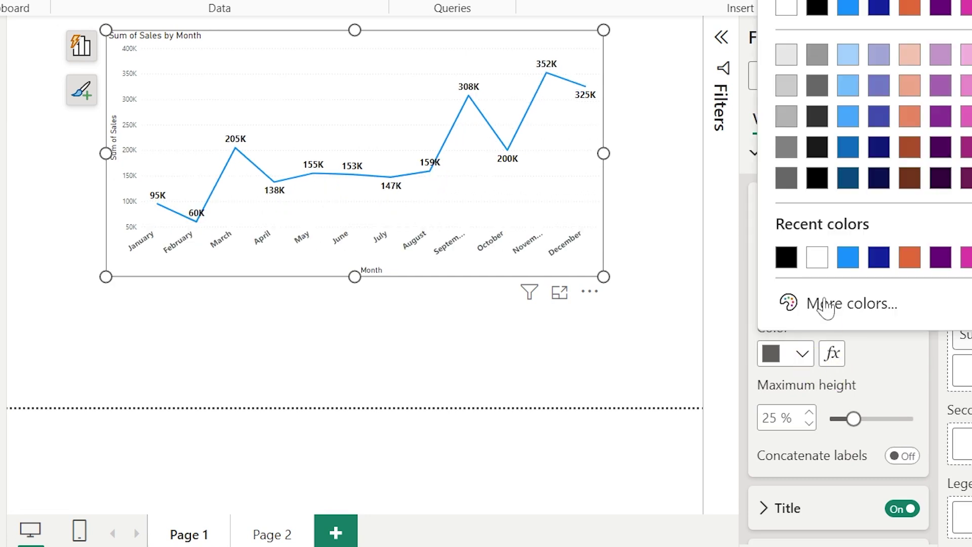
pyautogui.click(793, 263)
pyautogui.scroll(3, 792, 373)
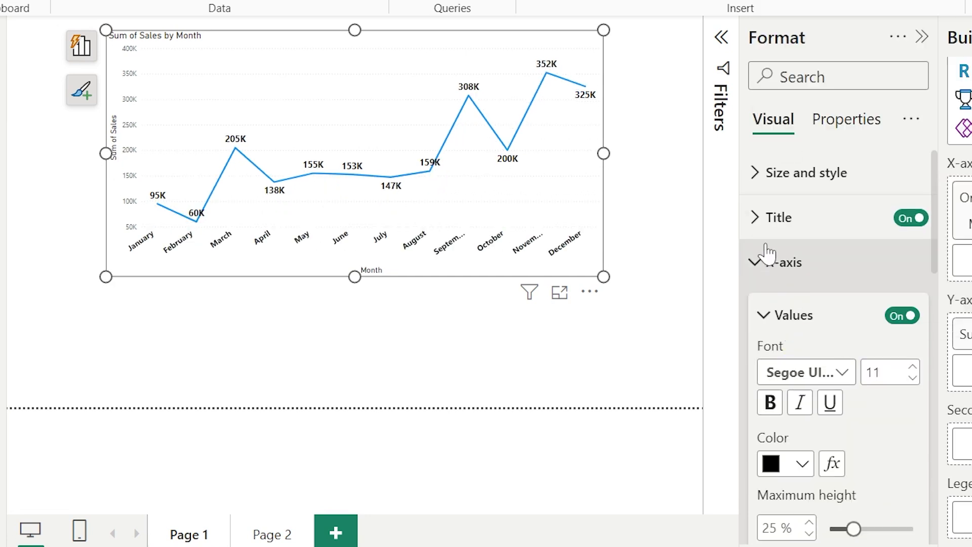
pyautogui.click(752, 260)
# Step: Format the y-axis sales labels as Segoe UI Bold, size 11, black, then deselect the chart
pyautogui.click(753, 309)
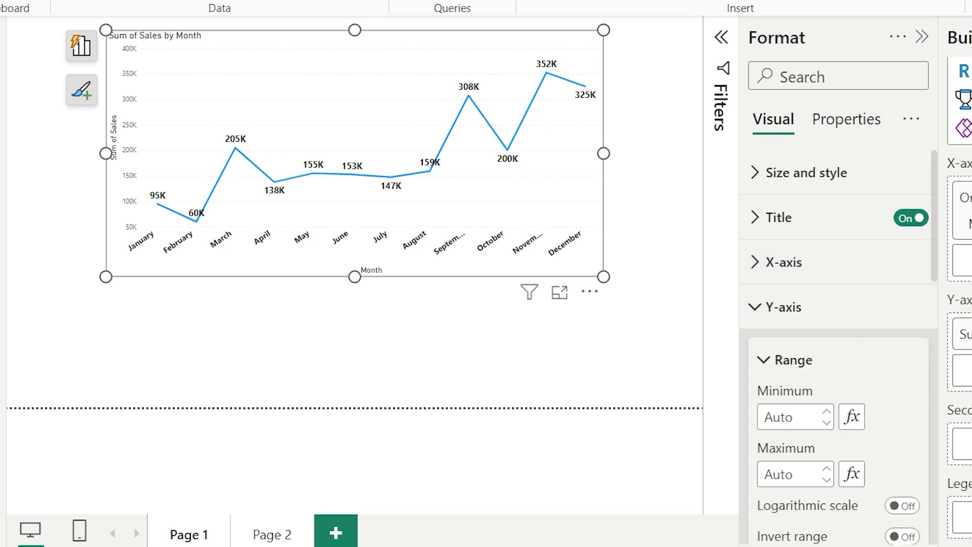
pyautogui.scroll(-5, 785, 418)
pyautogui.click(767, 267)
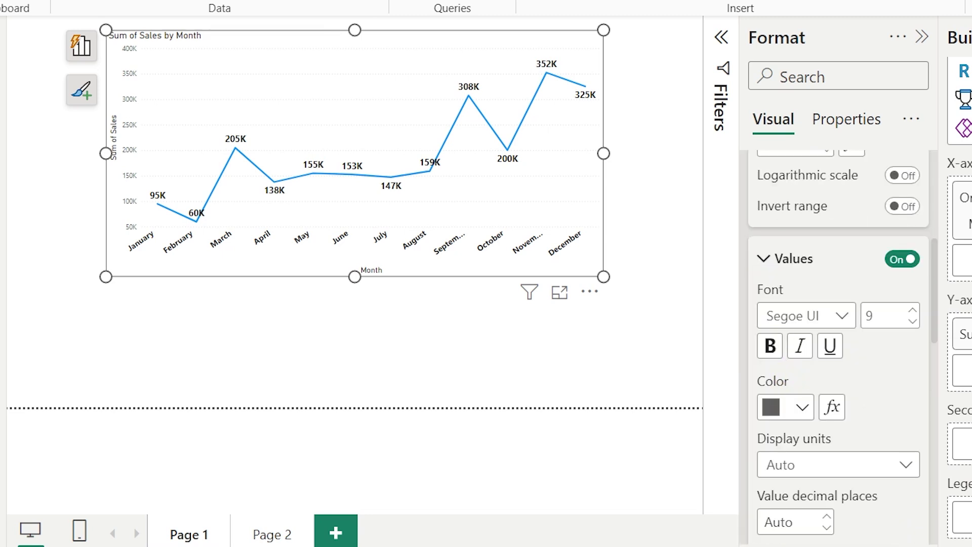
pyautogui.click(813, 316)
pyautogui.click(841, 209)
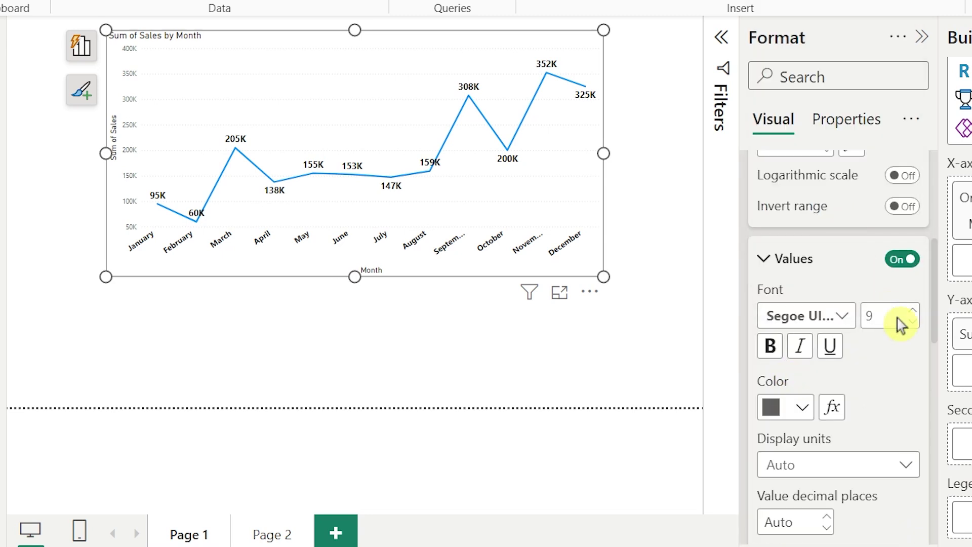
pyautogui.click(805, 406)
pyautogui.click(785, 310)
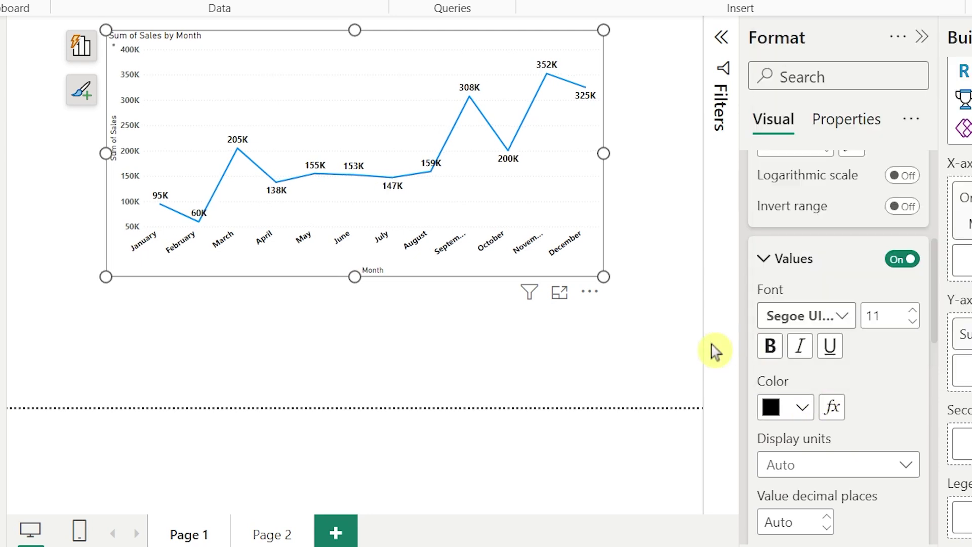
pyautogui.click(679, 306)
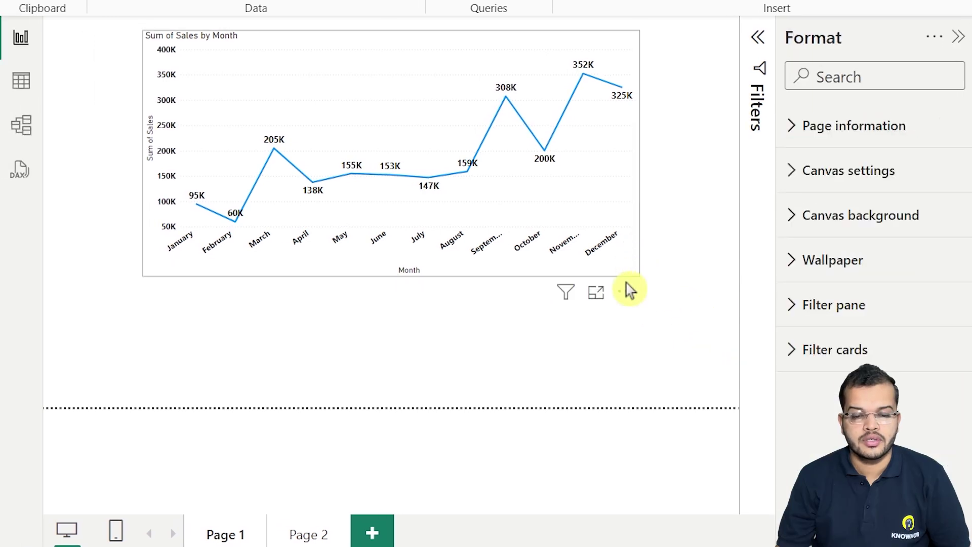
# Step: Resize the line chart to fill the canvas and show its Build visual fields
pyautogui.click(506, 278)
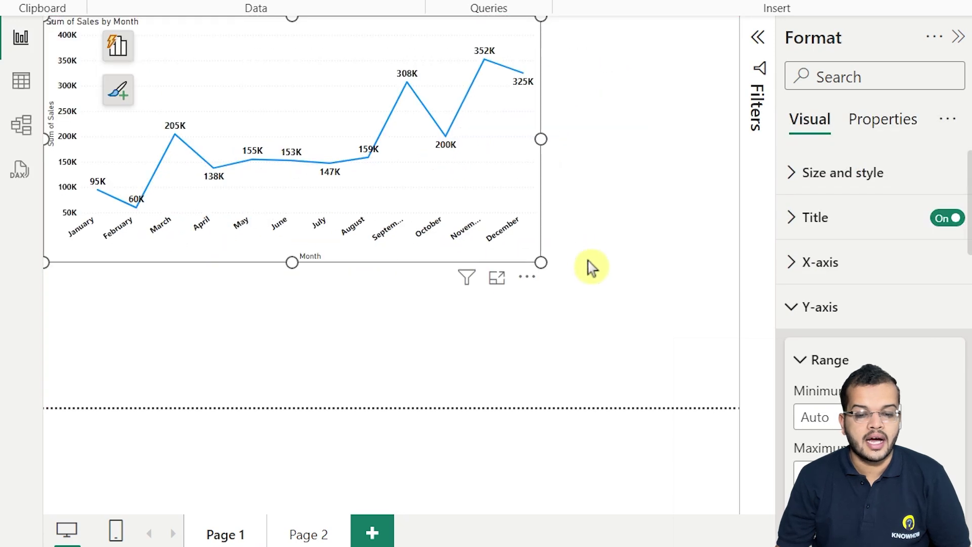
pyautogui.moveTo(537, 260); pyautogui.dragTo(738, 405)
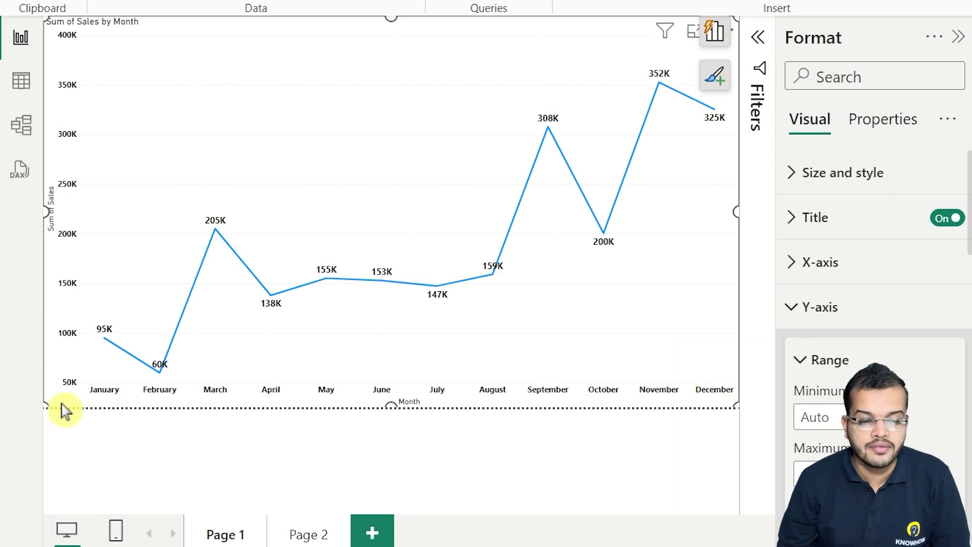
pyautogui.moveTo(94, 68)
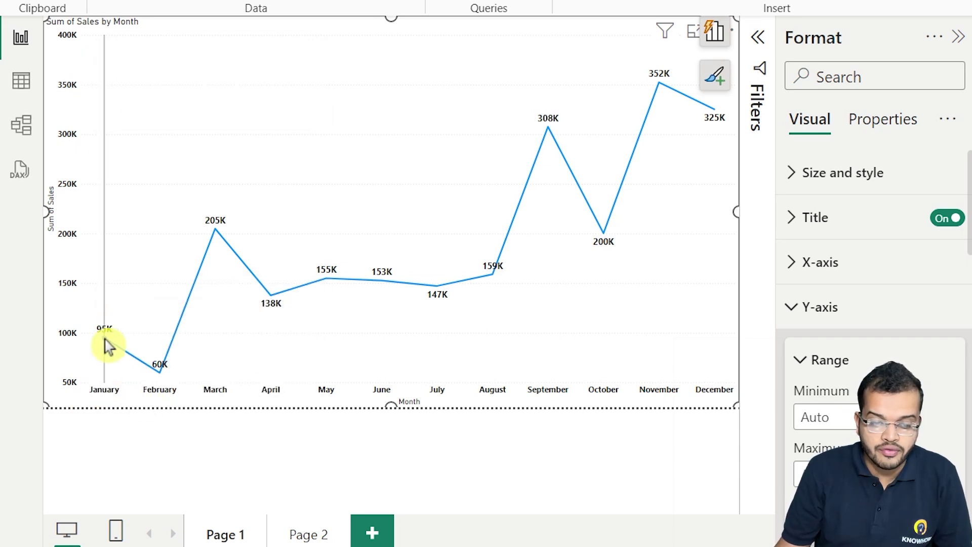
pyautogui.moveTo(108, 346)
pyautogui.moveTo(157, 379)
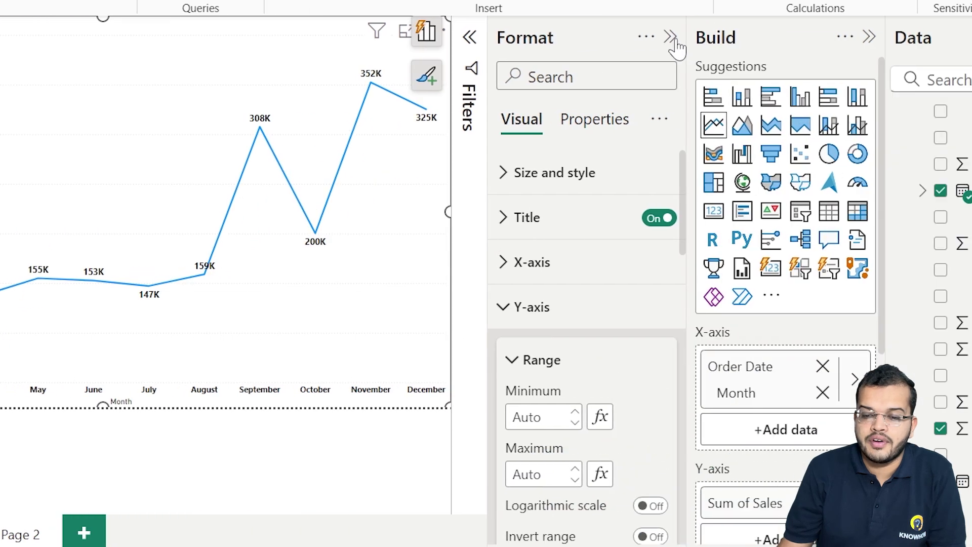
pyautogui.click(959, 38)
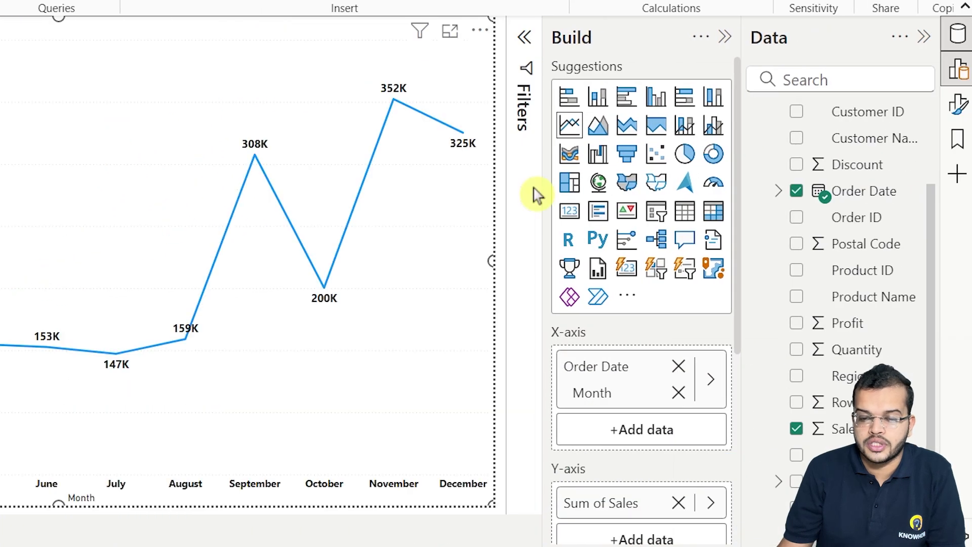
# Step: Put Profit in the Secondary y-axis well to plot it alongside Sales by Month
pyautogui.scroll(-4, 677, 393)
pyautogui.click(636, 375)
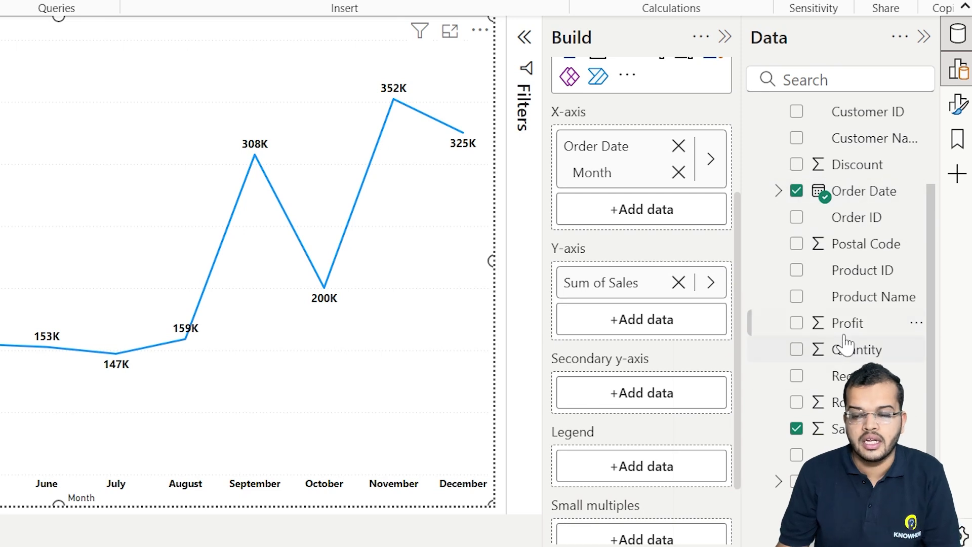
pyautogui.moveTo(851, 324); pyautogui.dragTo(667, 392)
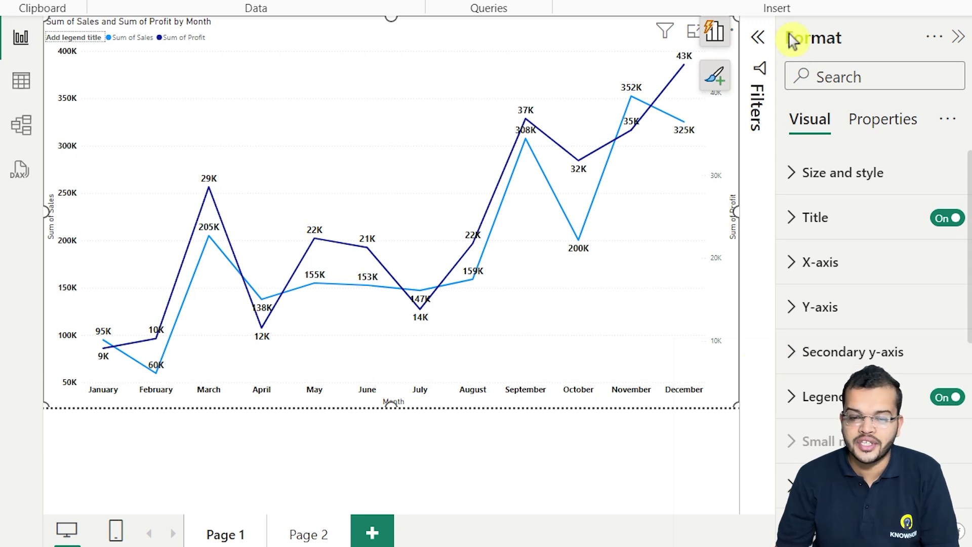
# Step: Set the secondary y-axis profit labels to Segoe UI Bold, size 11, black, and collapse the Format pane
pyautogui.click(793, 354)
pyautogui.scroll(-8, 794, 365)
pyautogui.scroll(2, 795, 227)
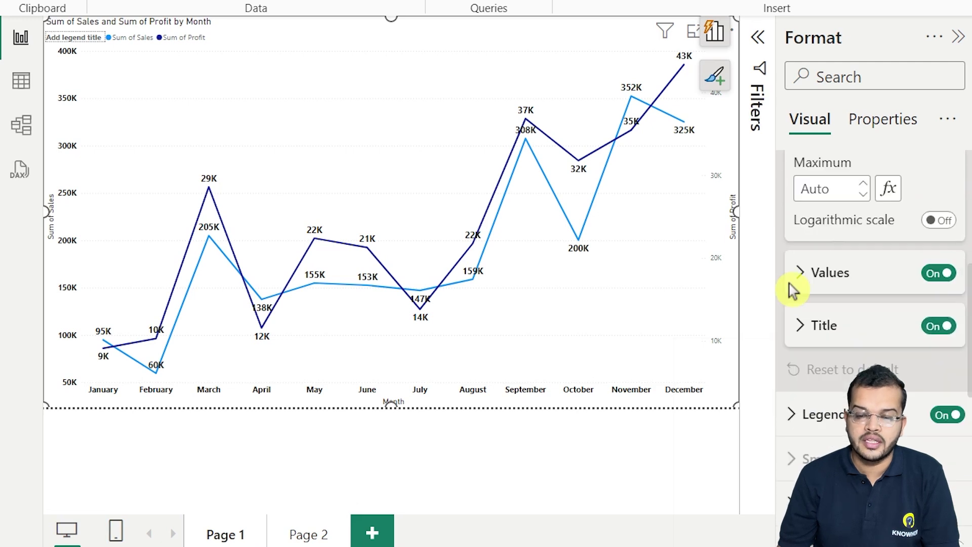
pyautogui.click(799, 276)
pyautogui.click(853, 334)
pyautogui.click(885, 216)
pyautogui.click(861, 329)
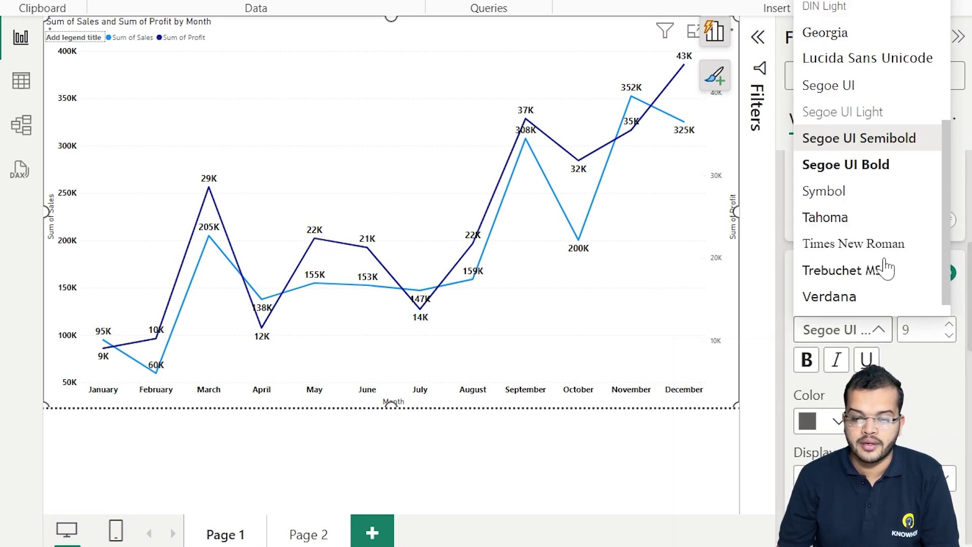
pyautogui.click(871, 165)
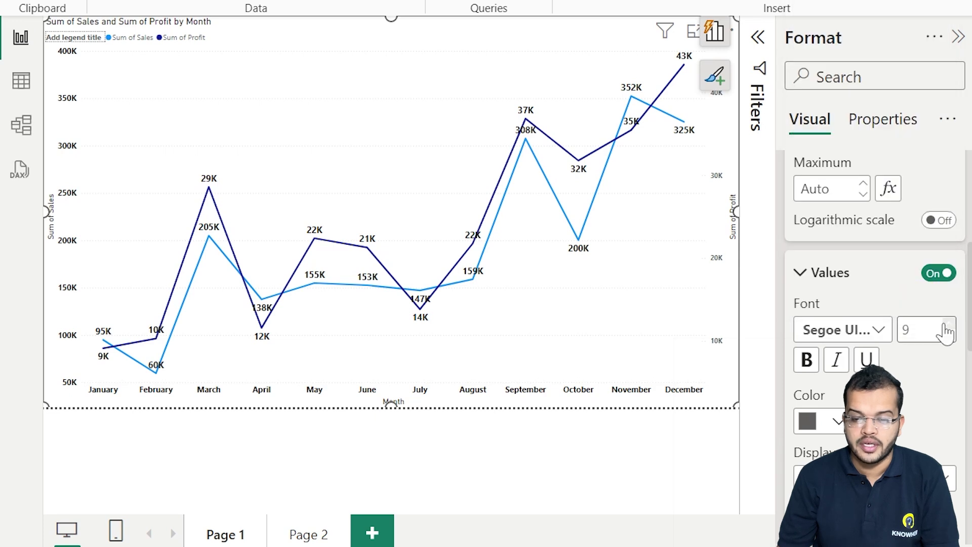
pyautogui.click(816, 422)
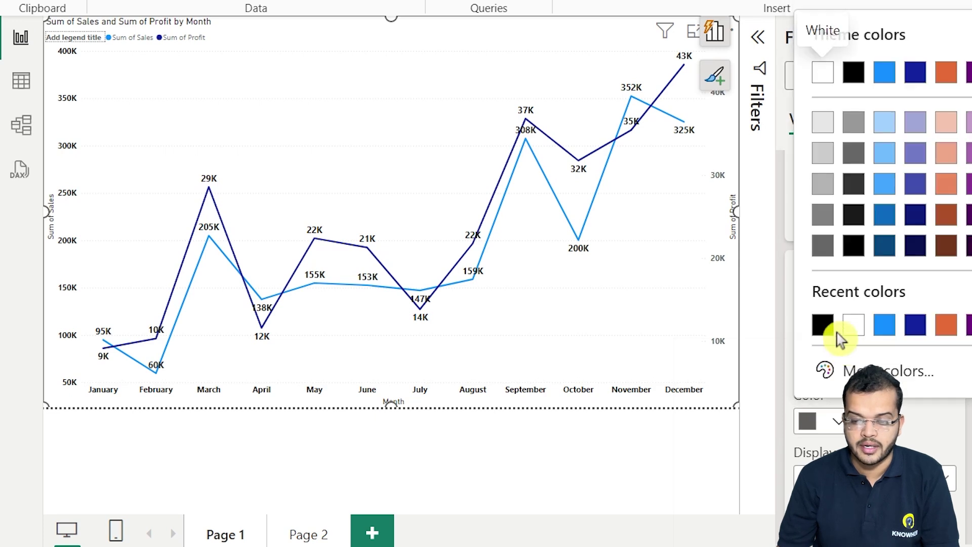
pyautogui.click(825, 331)
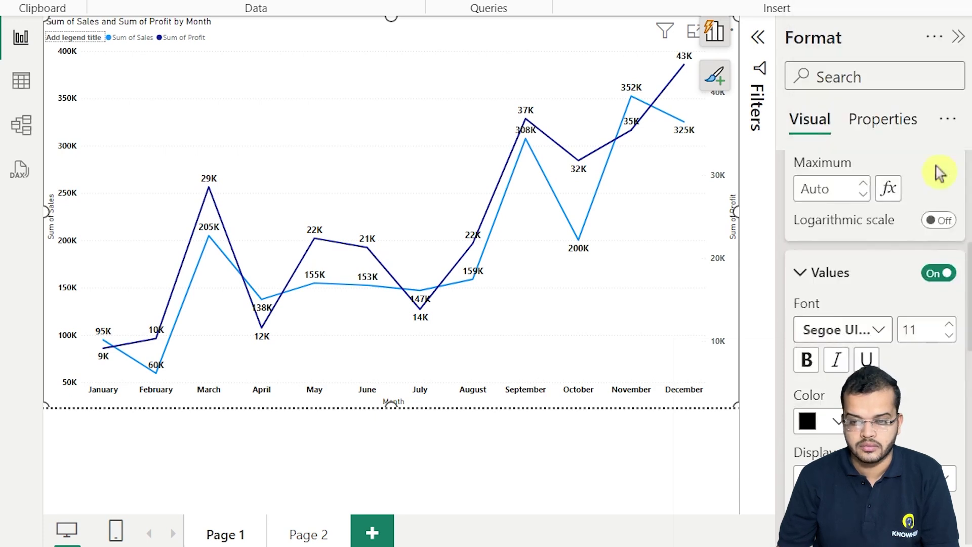
pyautogui.click(959, 37)
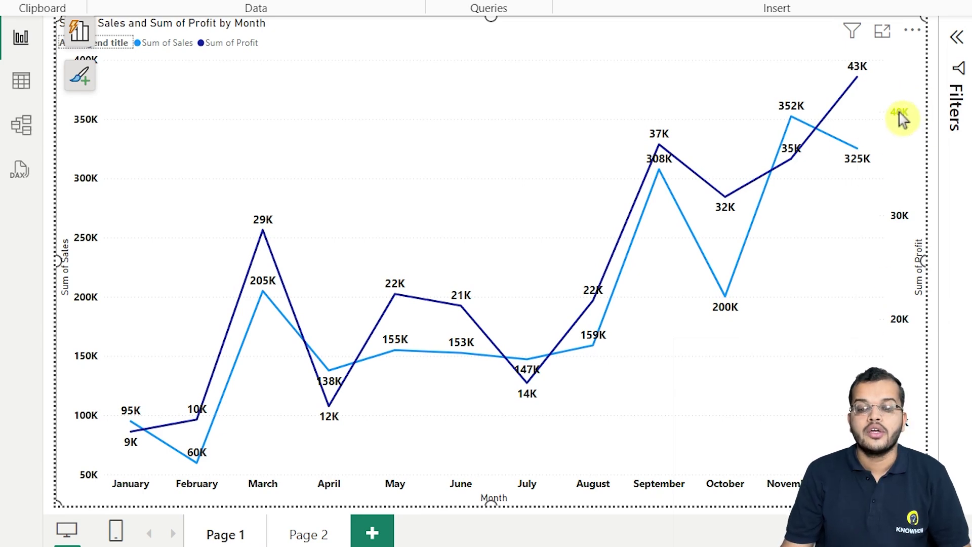
pyautogui.moveTo(194, 449)
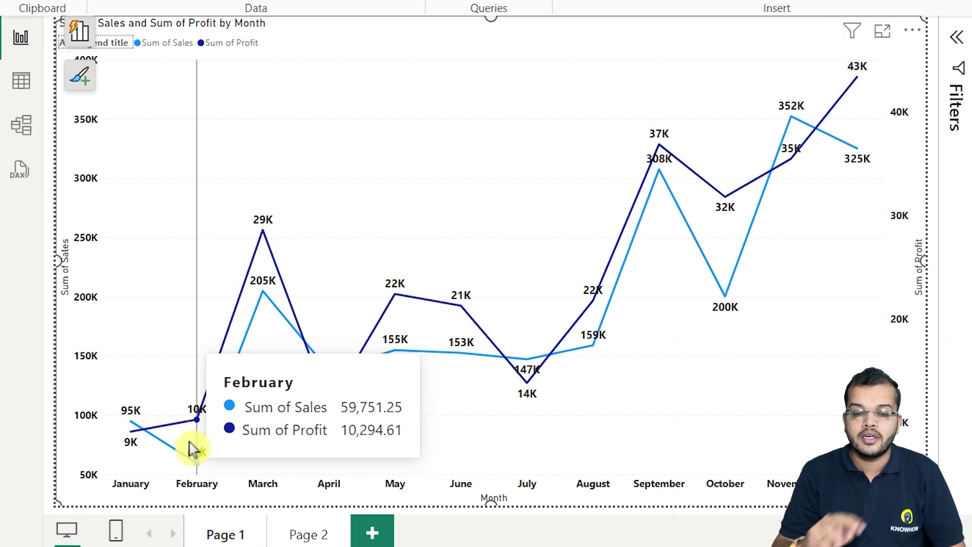
pyautogui.moveTo(601, 263)
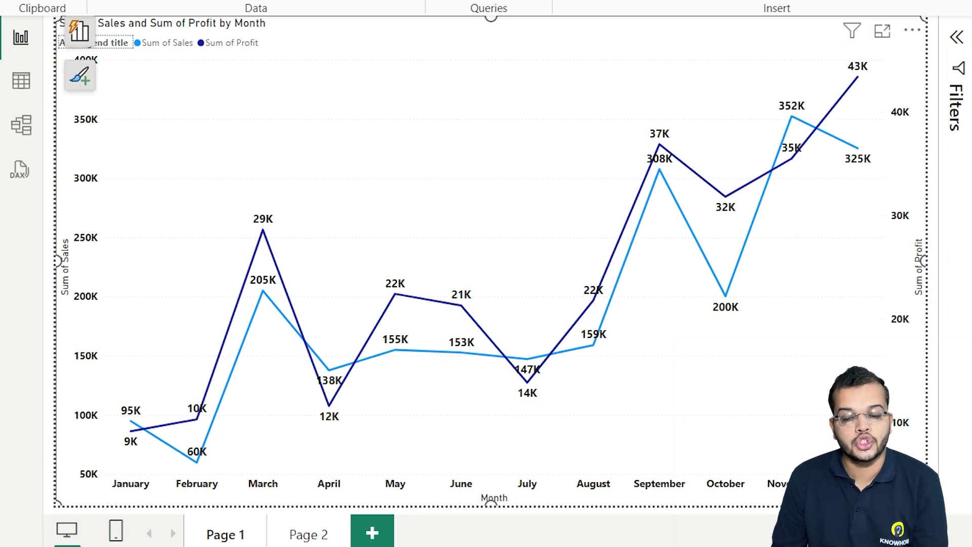
pyautogui.moveTo(925, 505); pyautogui.dragTo(469, 476)
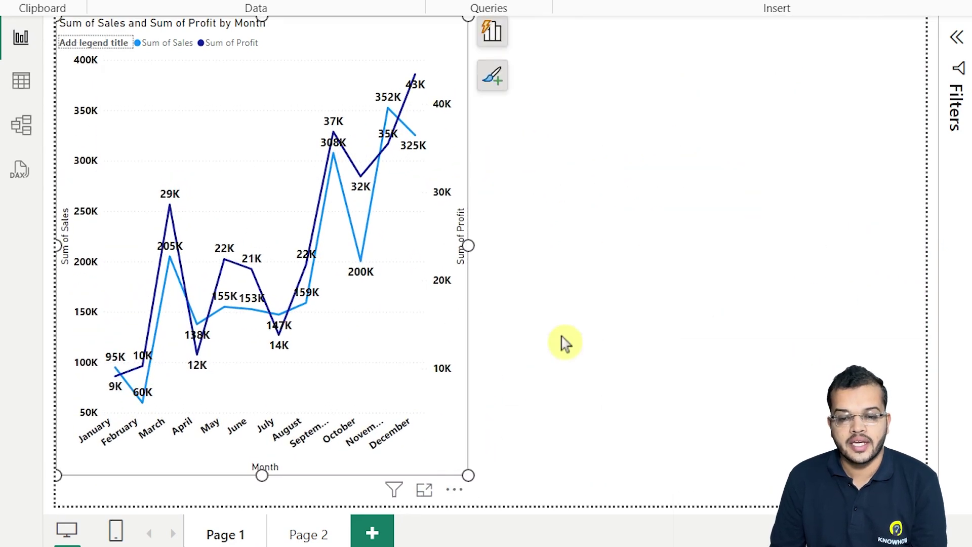
# Step: Insert a line and stacked column chart with Category on its x-axis
pyautogui.click(566, 343)
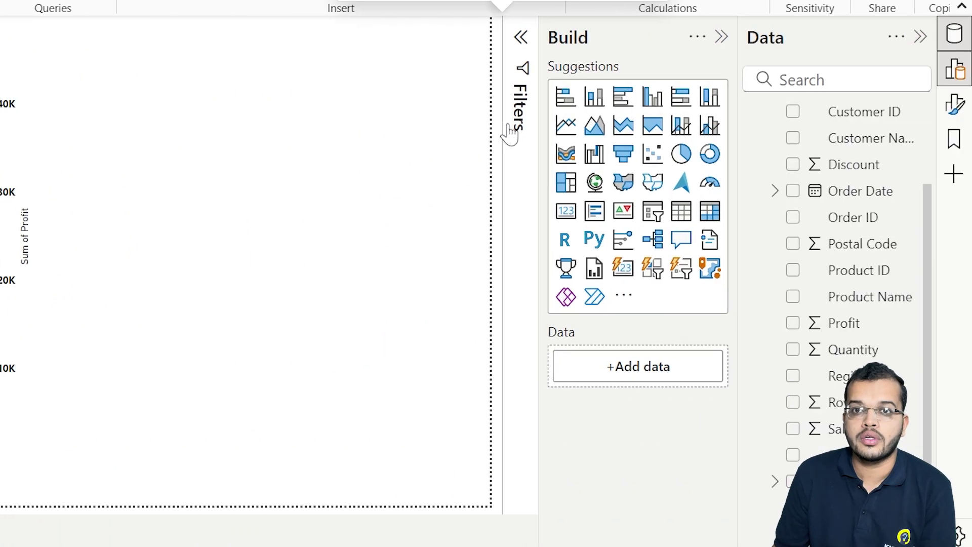
pyautogui.click(679, 130)
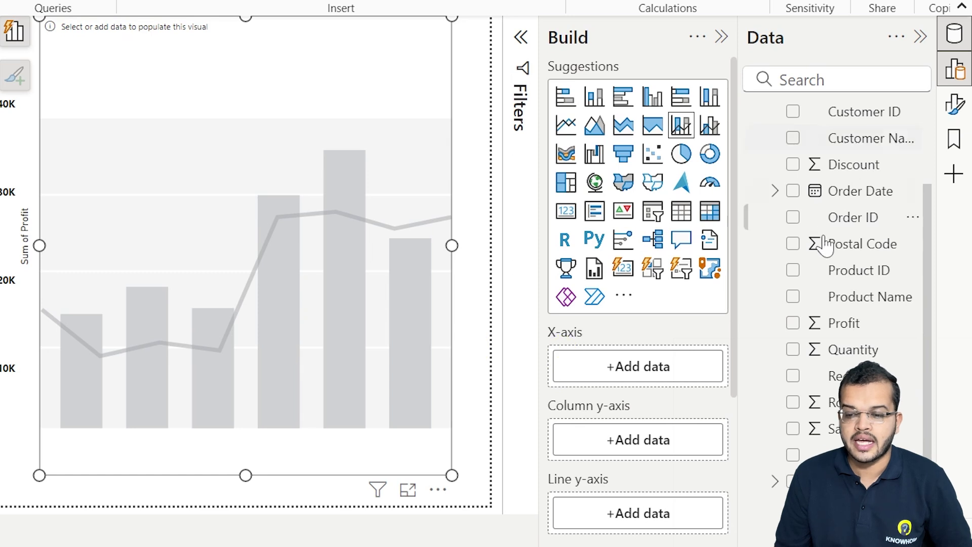
pyautogui.scroll(3, 831, 213)
pyautogui.moveTo(842, 145); pyautogui.dragTo(659, 367)
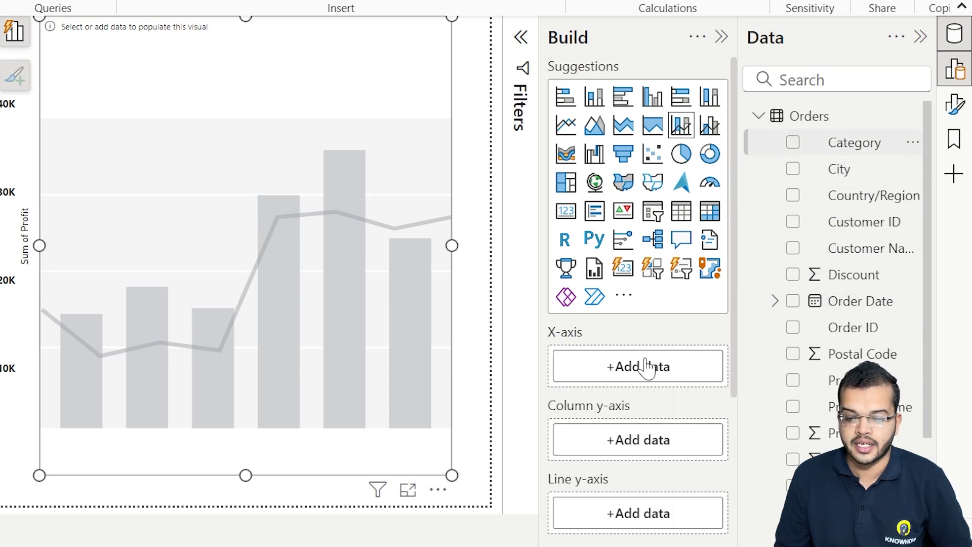
pyautogui.scroll(-3, 645, 349)
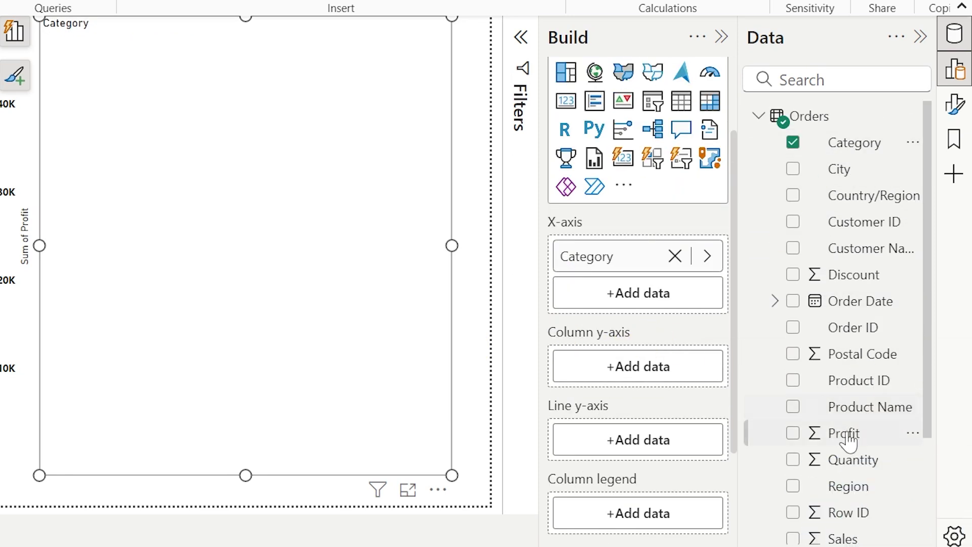
# Step: Put Sum of Sales in the Column y-axis and Sum of Profit in the Line y-axis
pyautogui.moveTo(846, 534); pyautogui.dragTo(658, 369)
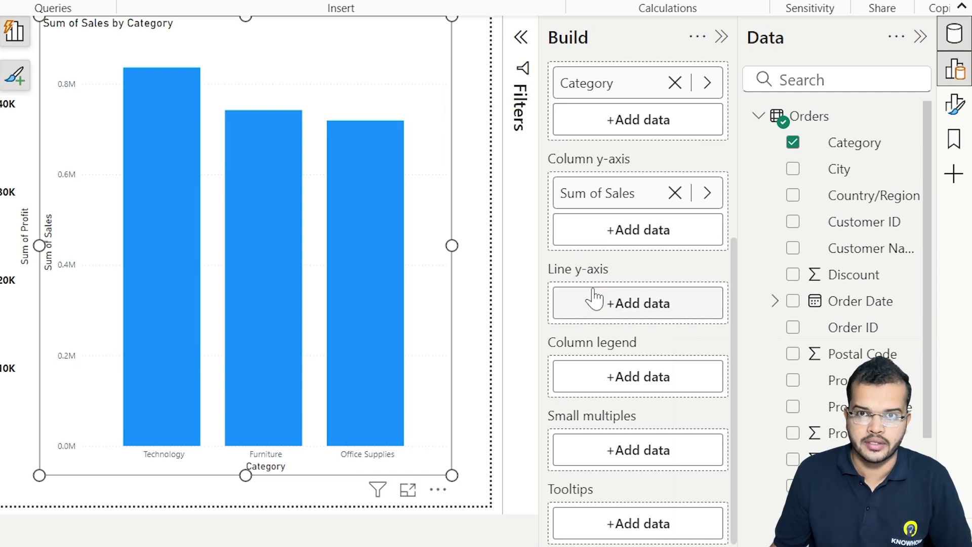
pyautogui.moveTo(835, 433); pyautogui.dragTo(646, 310)
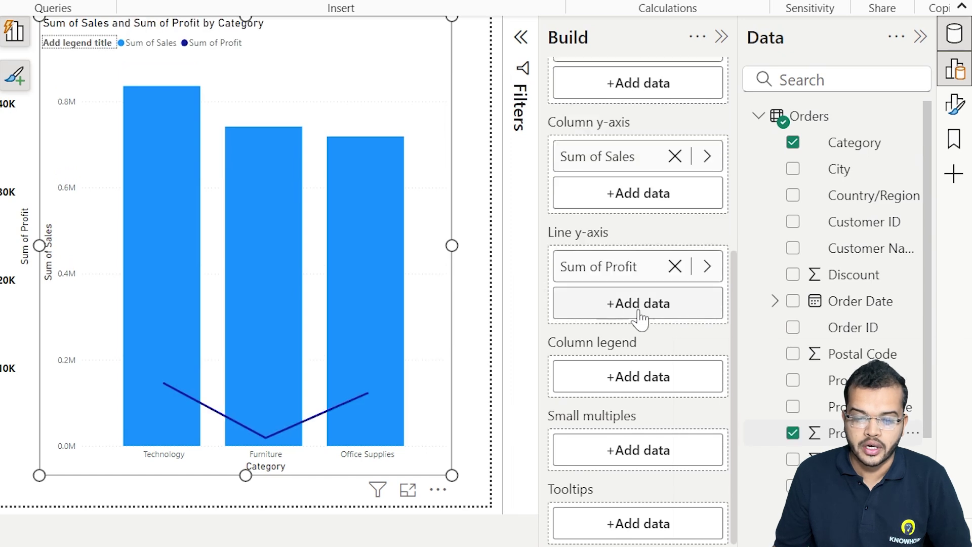
pyautogui.click(387, 331)
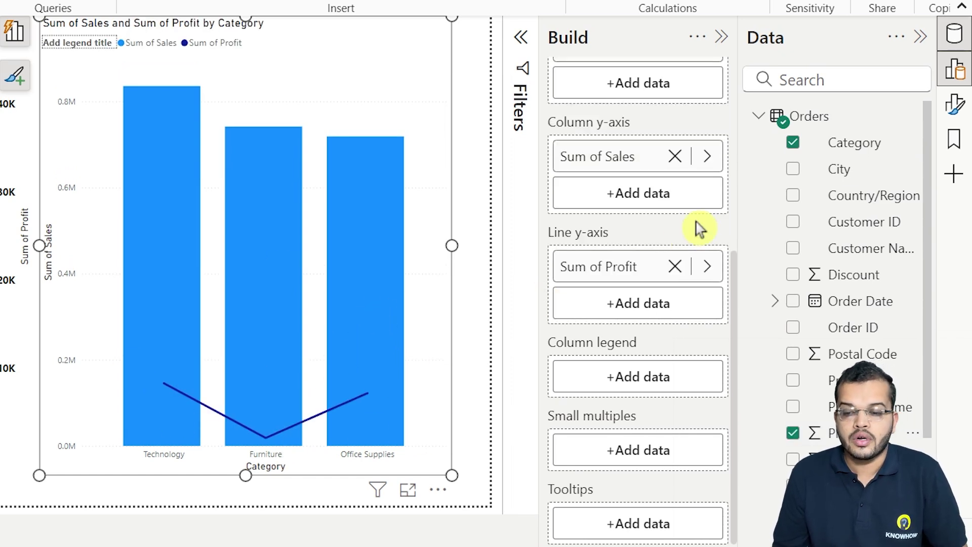
pyautogui.click(954, 104)
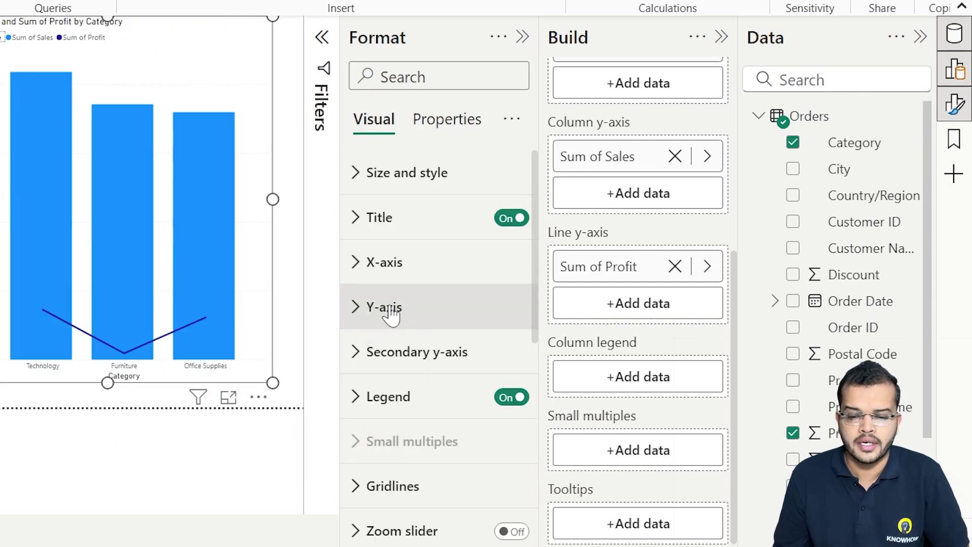
# Step: Set the combo chart's y-axis value labels to Segoe UI Semibold, size 11
pyautogui.click(365, 308)
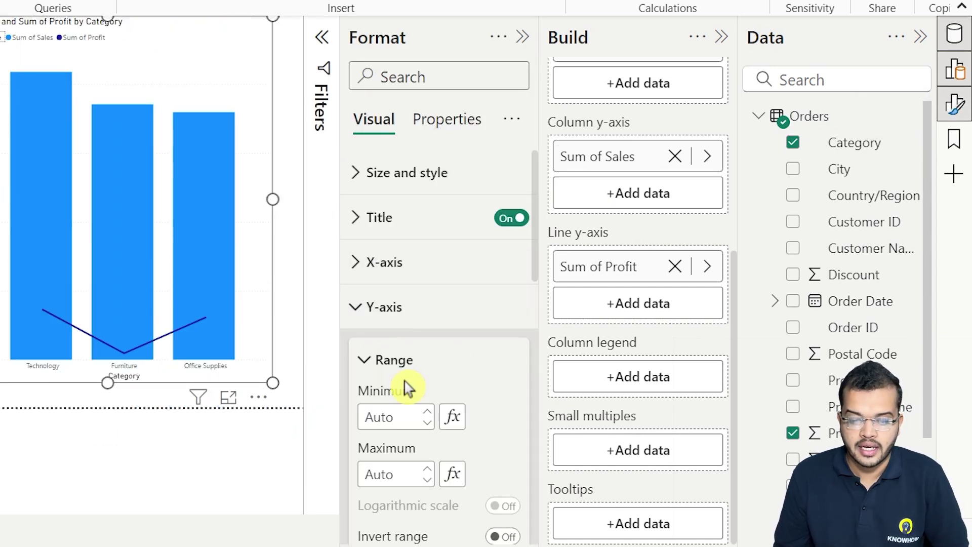
pyautogui.scroll(-6, 401, 386)
pyautogui.click(365, 258)
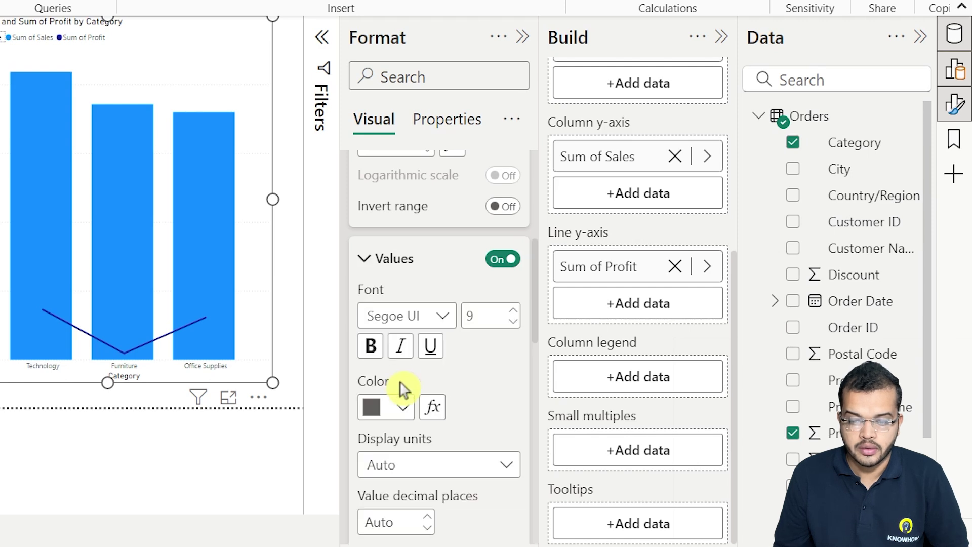
pyautogui.scroll(-2, 403, 390)
pyautogui.click(441, 205)
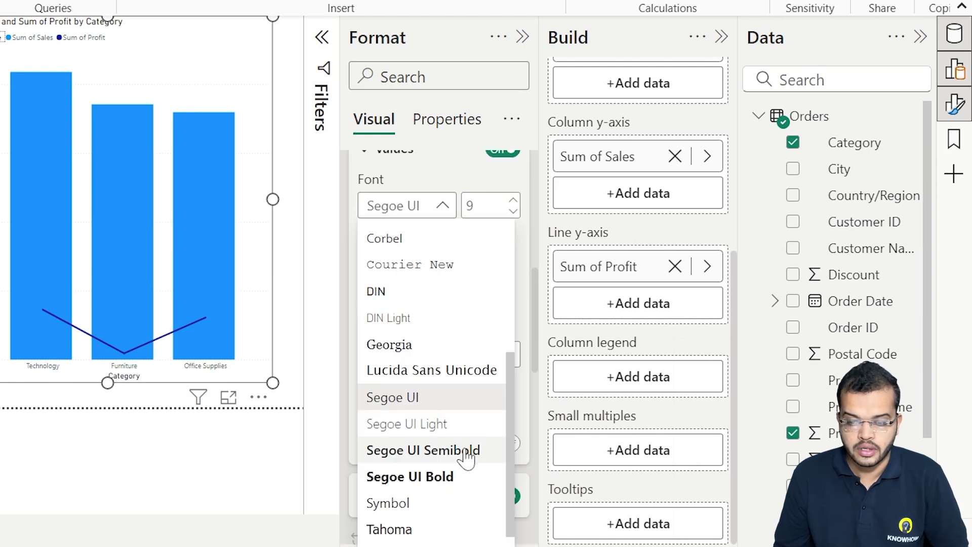
pyautogui.click(450, 450)
pyautogui.click(512, 200)
pyautogui.click(512, 200)
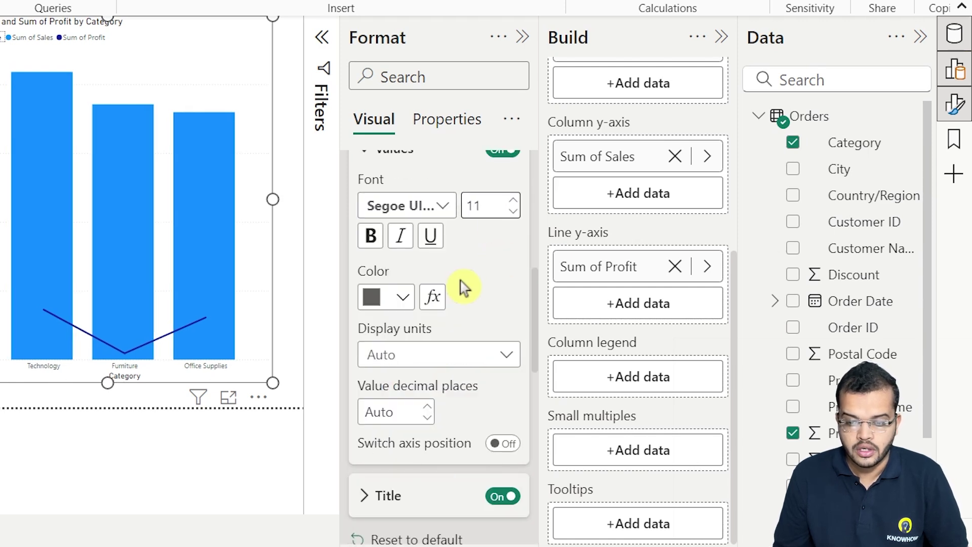
# Step: Make the y-axis labels black, display them in thousands, and close the Format pane
pyautogui.click(400, 296)
pyautogui.click(385, 200)
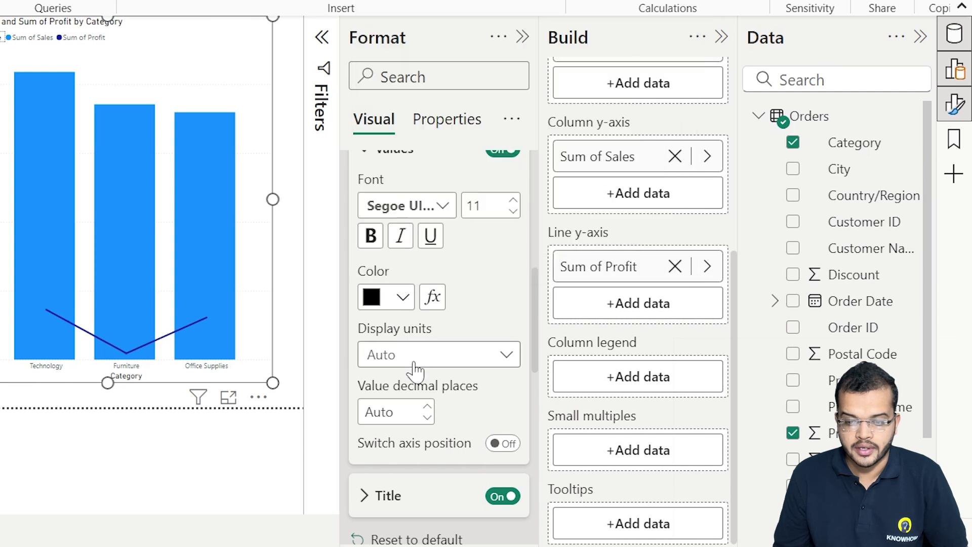
pyautogui.click(414, 366)
pyautogui.click(432, 434)
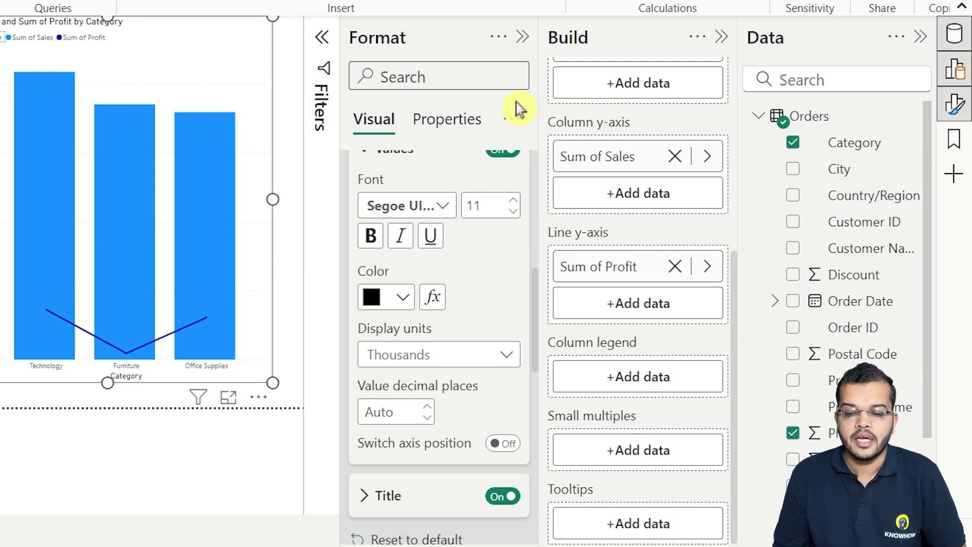
pyautogui.click(522, 37)
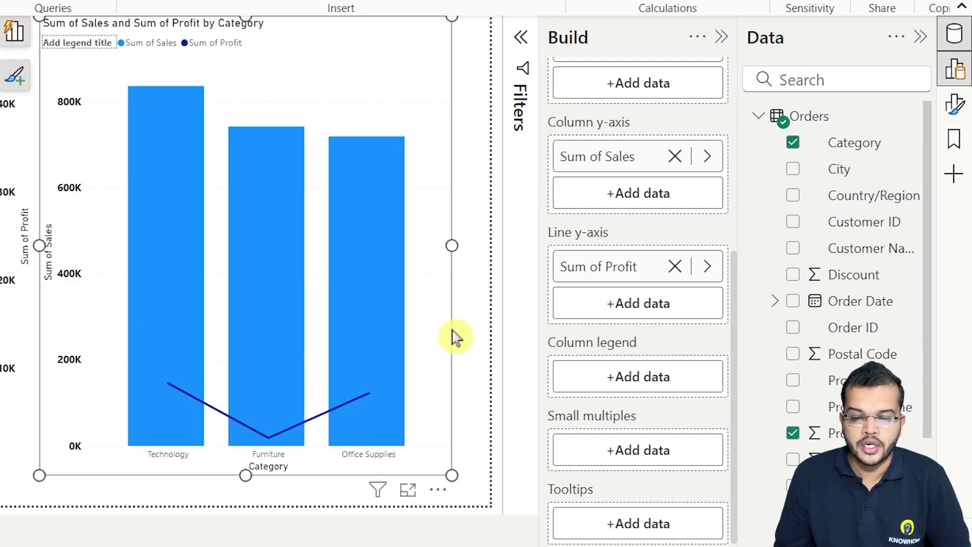
# Step: Add Sub-Category beneath Category on the combo chart's X-axis
pyautogui.scroll(2, 633, 273)
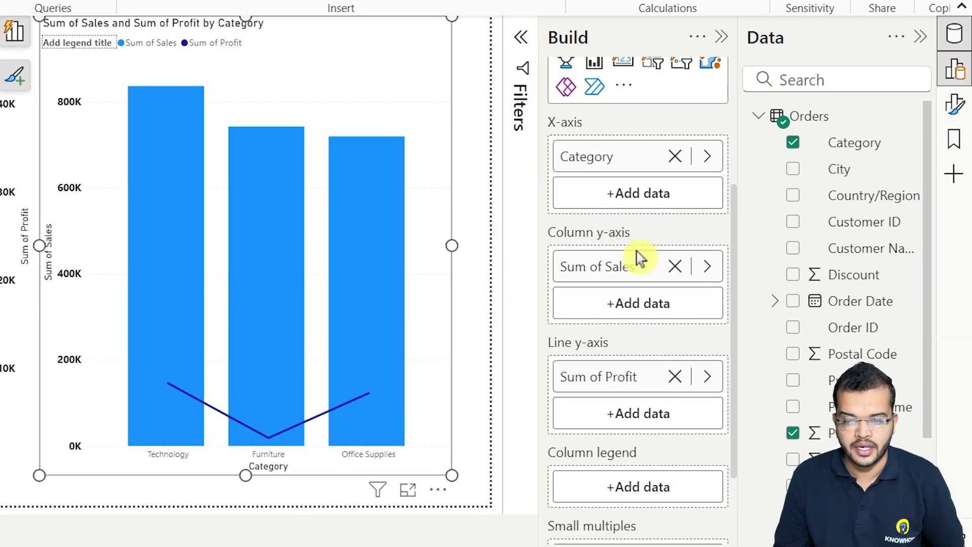
pyautogui.scroll(2, 638, 261)
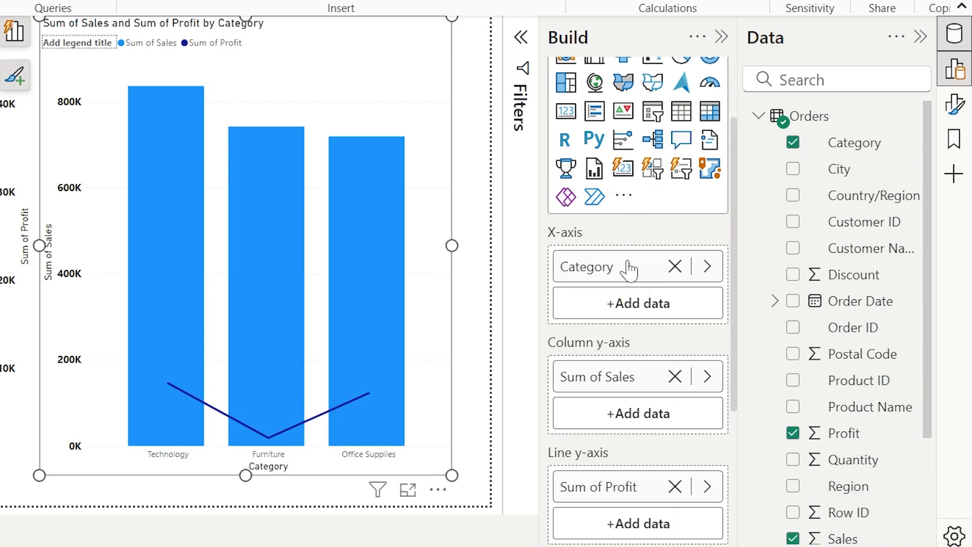
pyautogui.scroll(-3, 929, 419)
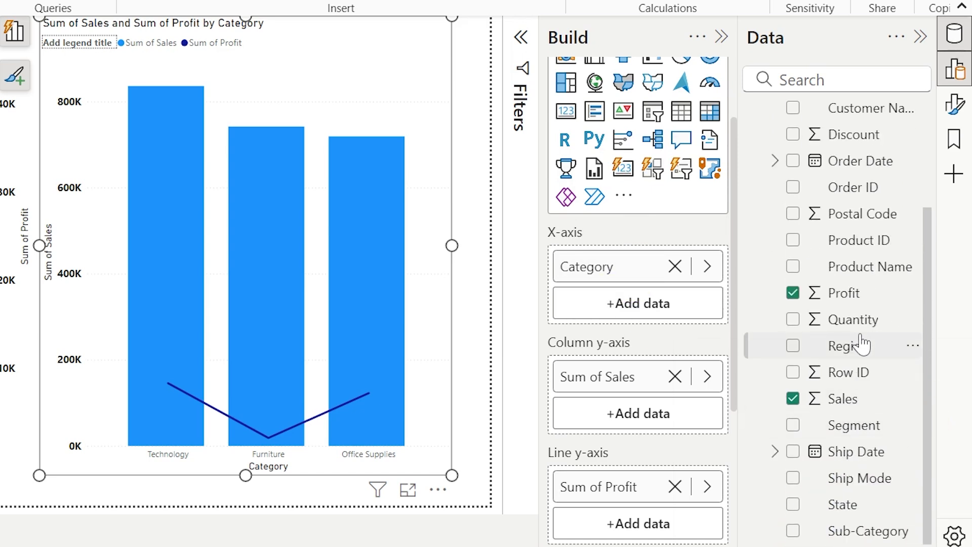
pyautogui.moveTo(889, 536); pyautogui.dragTo(684, 301)
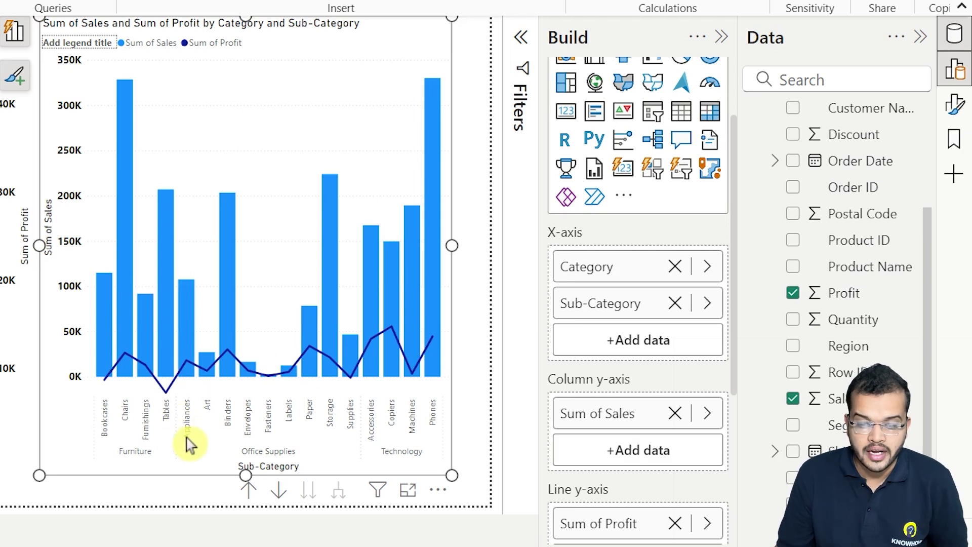
pyautogui.moveTo(170, 401)
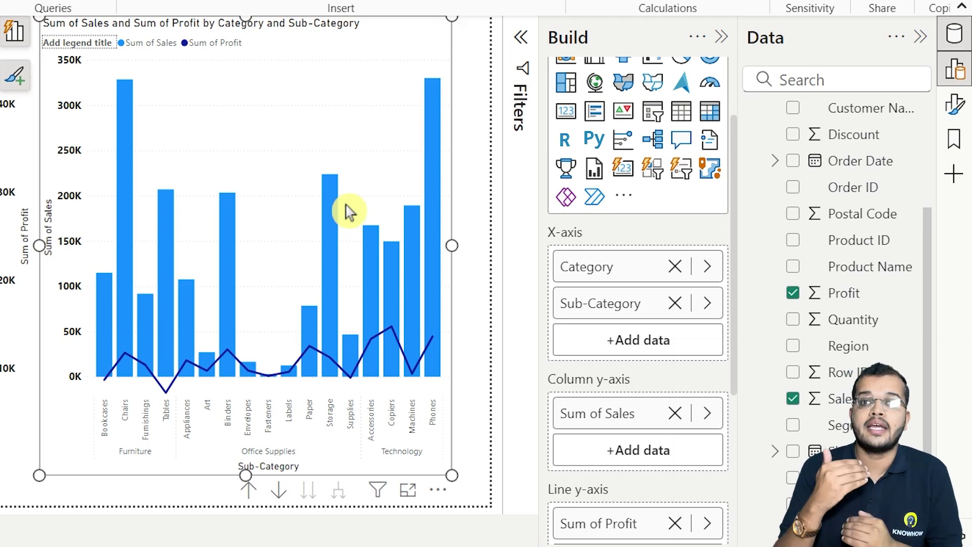
pyautogui.scroll(3, 620, 233)
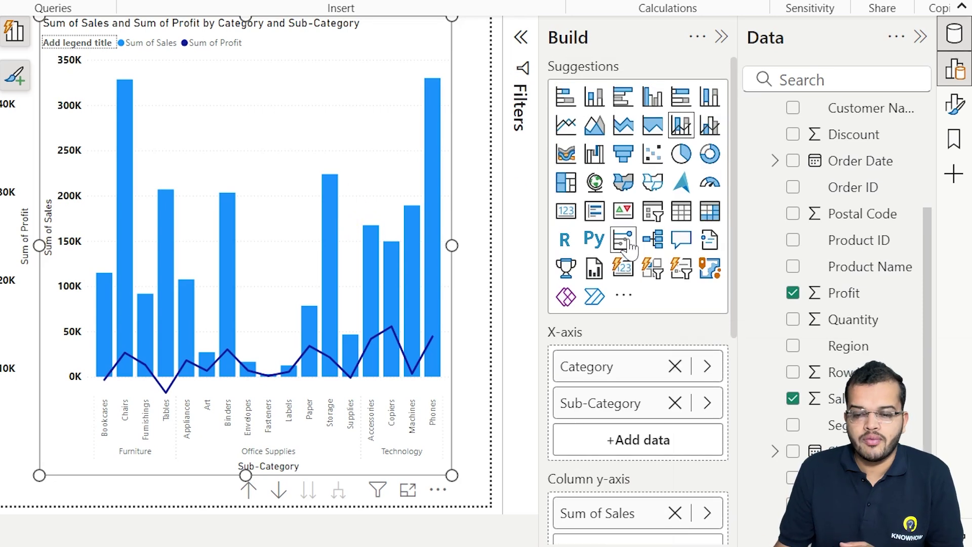
# Step: Use Region as the column legend, enlarge the chart to fill the page, and remove Sum of Profit
pyautogui.click(711, 127)
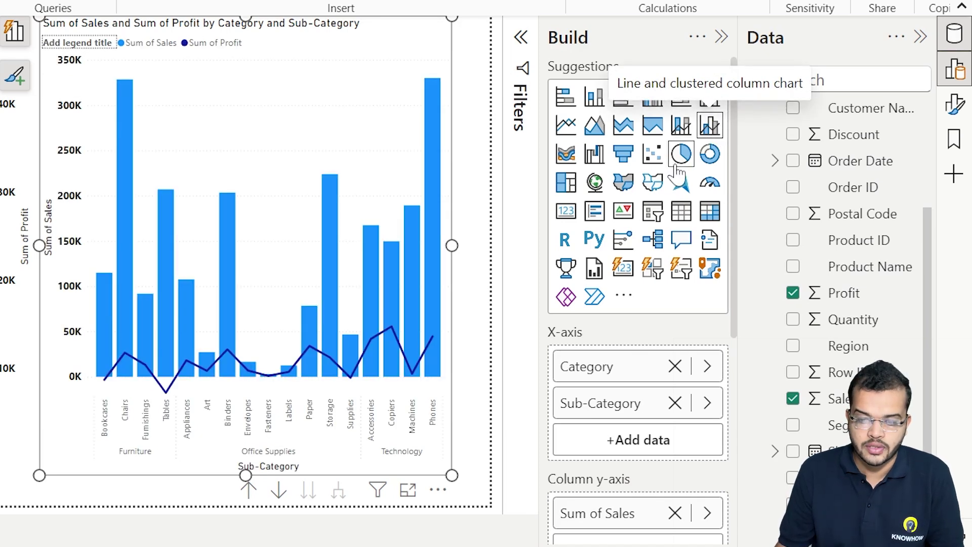
pyautogui.scroll(-6, 630, 429)
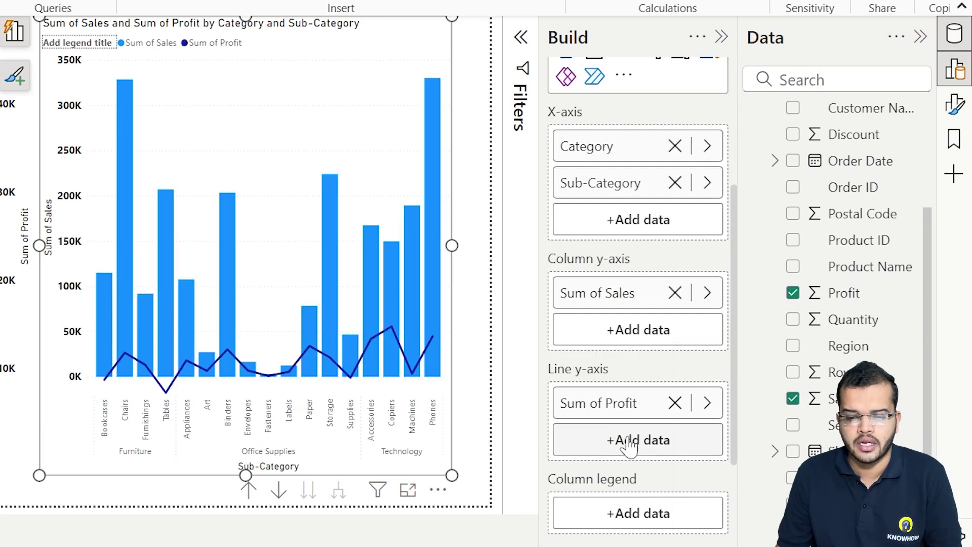
pyautogui.moveTo(835, 345); pyautogui.dragTo(655, 405)
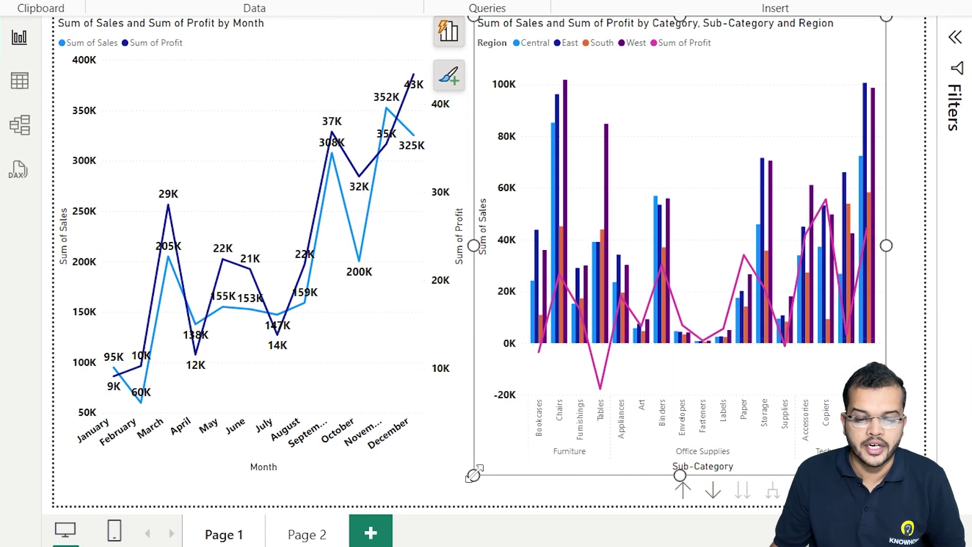
pyautogui.moveTo(473, 474); pyautogui.dragTo(7, 462)
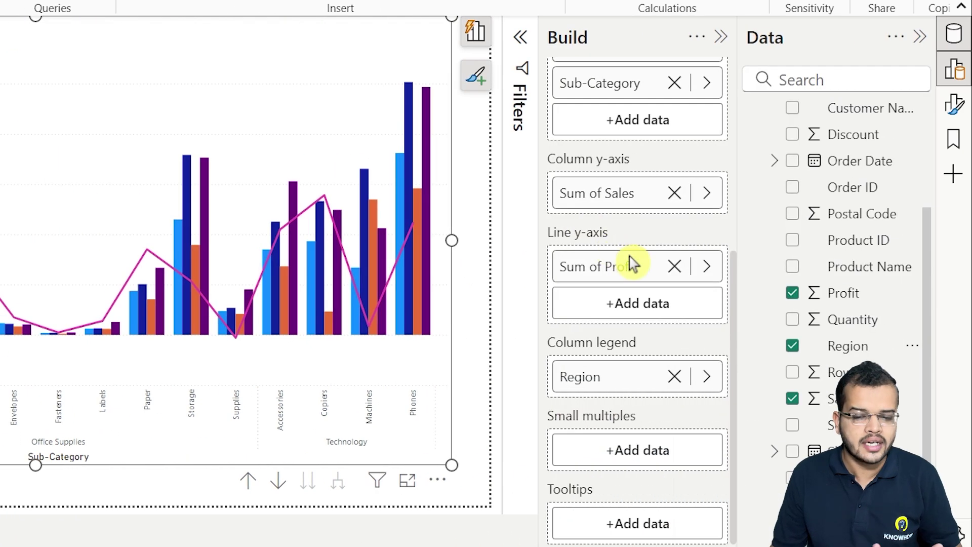
pyautogui.click(674, 265)
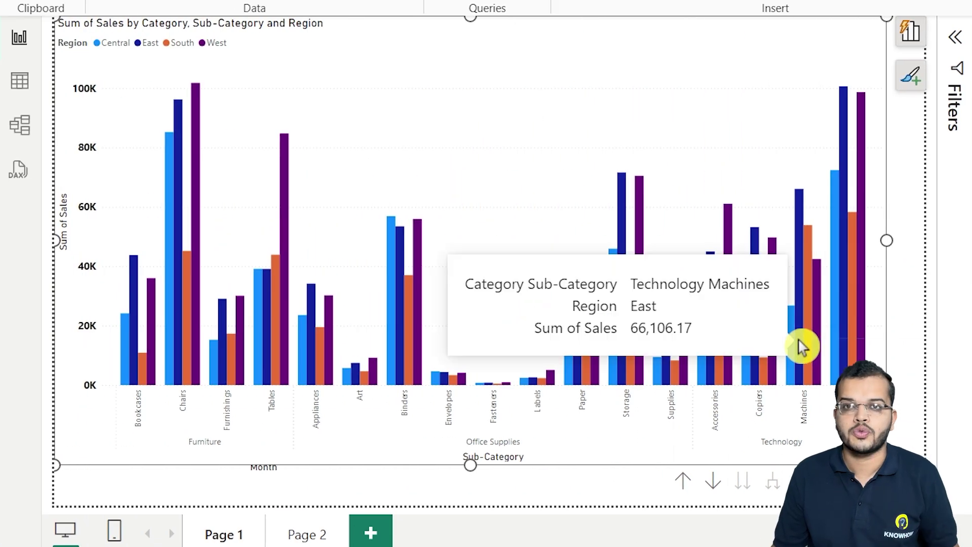